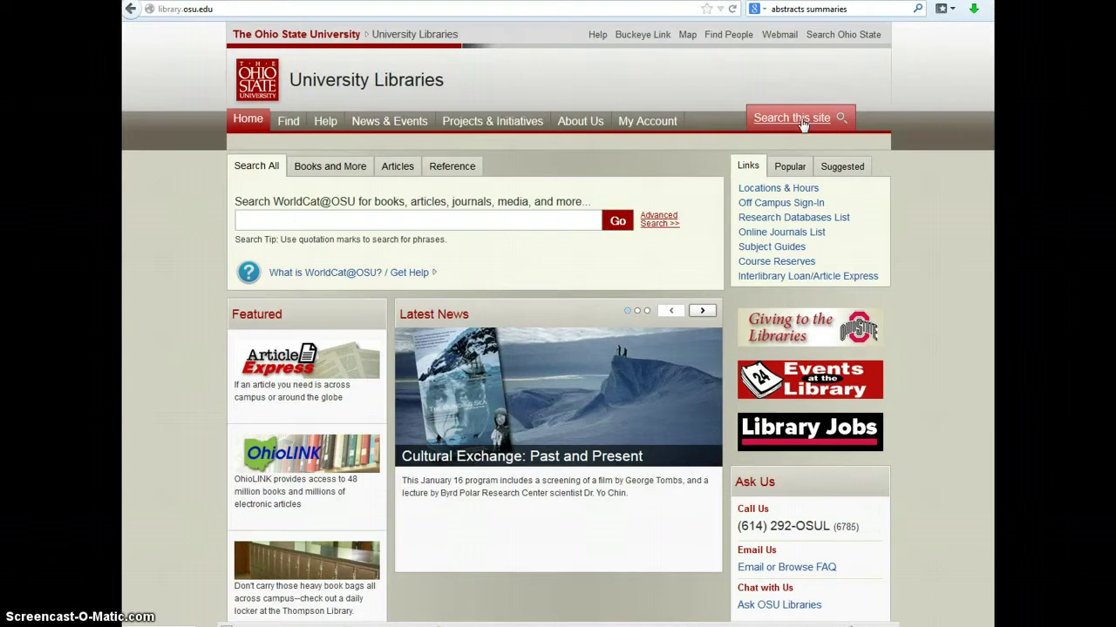
Step: Search all pages of the University Libraries website for "refworks"
click(802, 122)
click(645, 178)
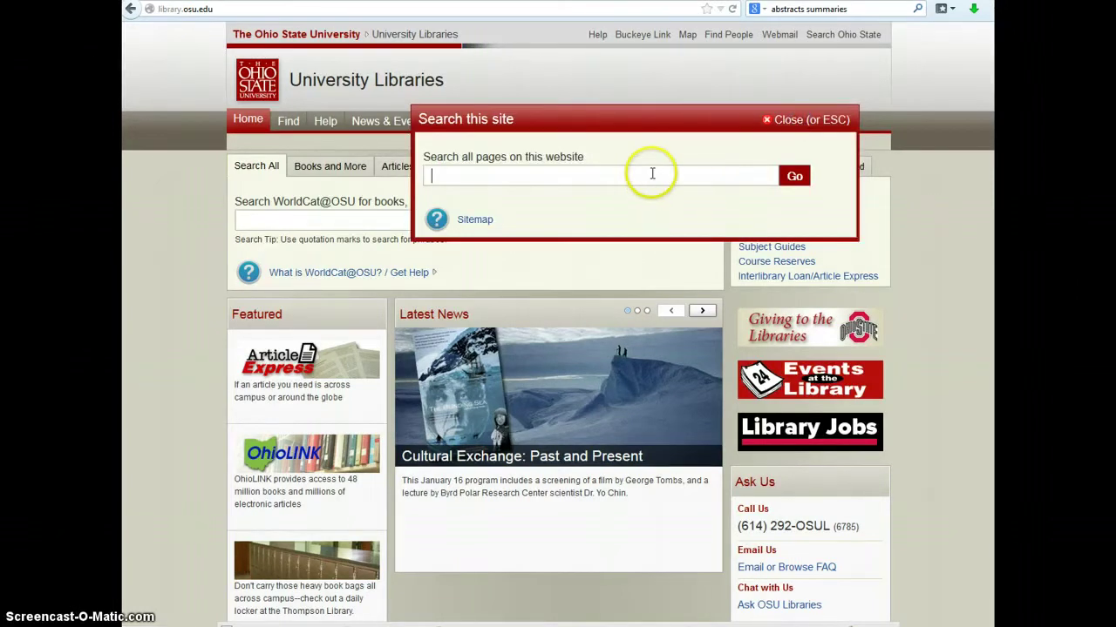
text(refworks)
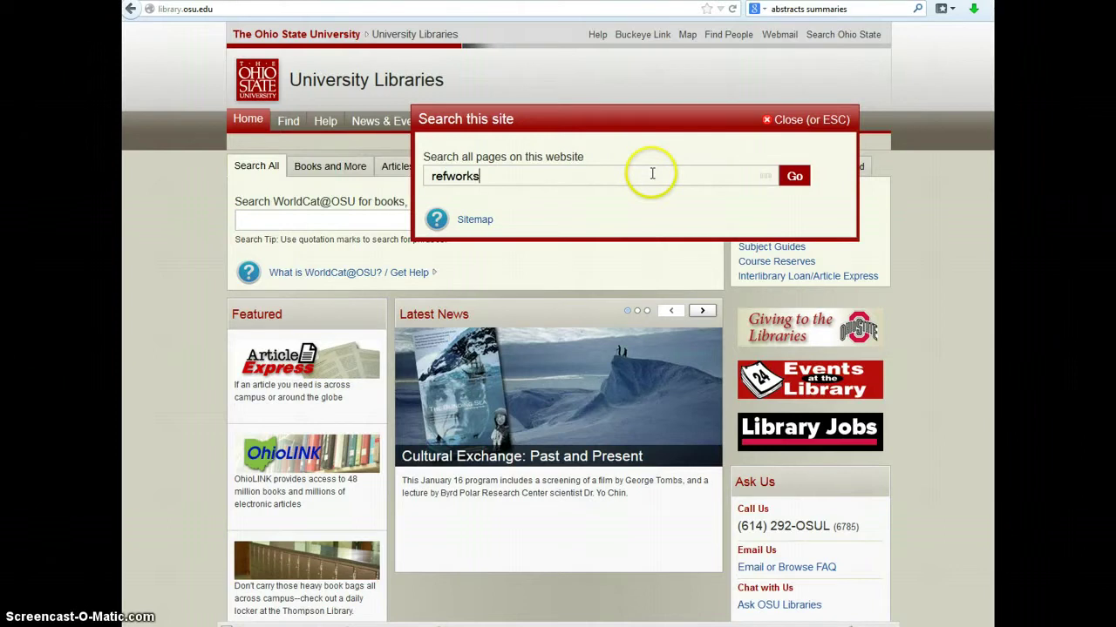
click(795, 176)
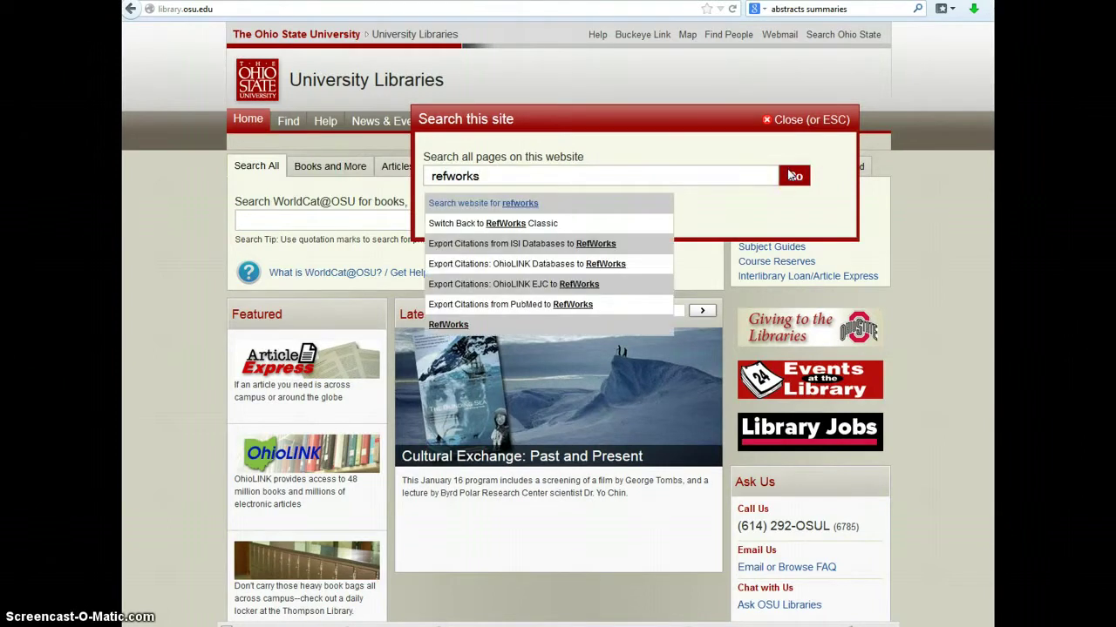
click(513, 204)
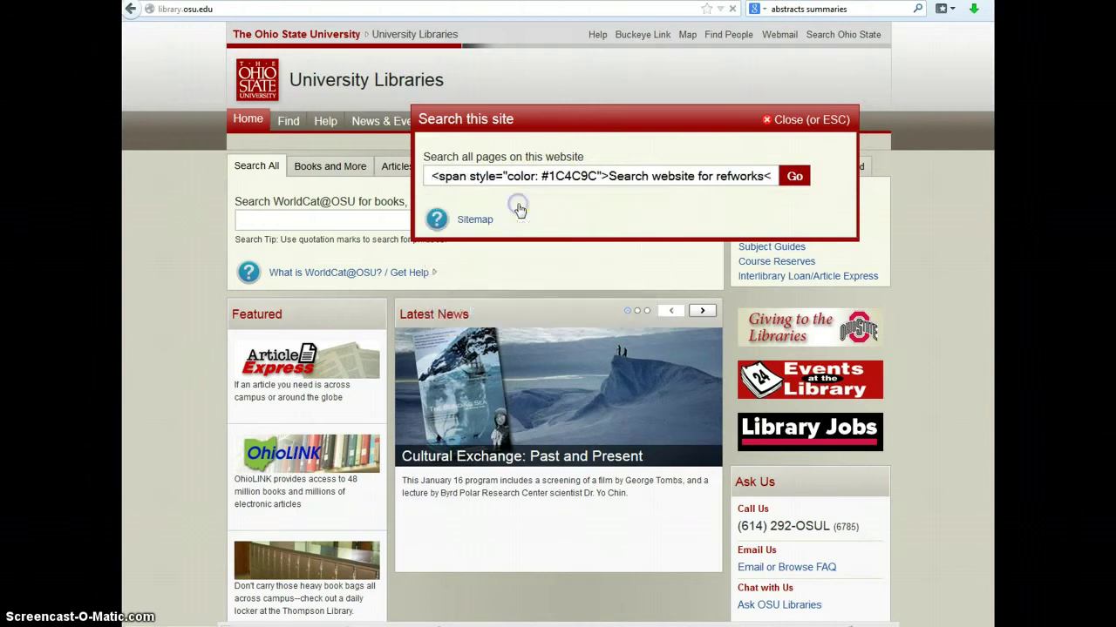
click(795, 176)
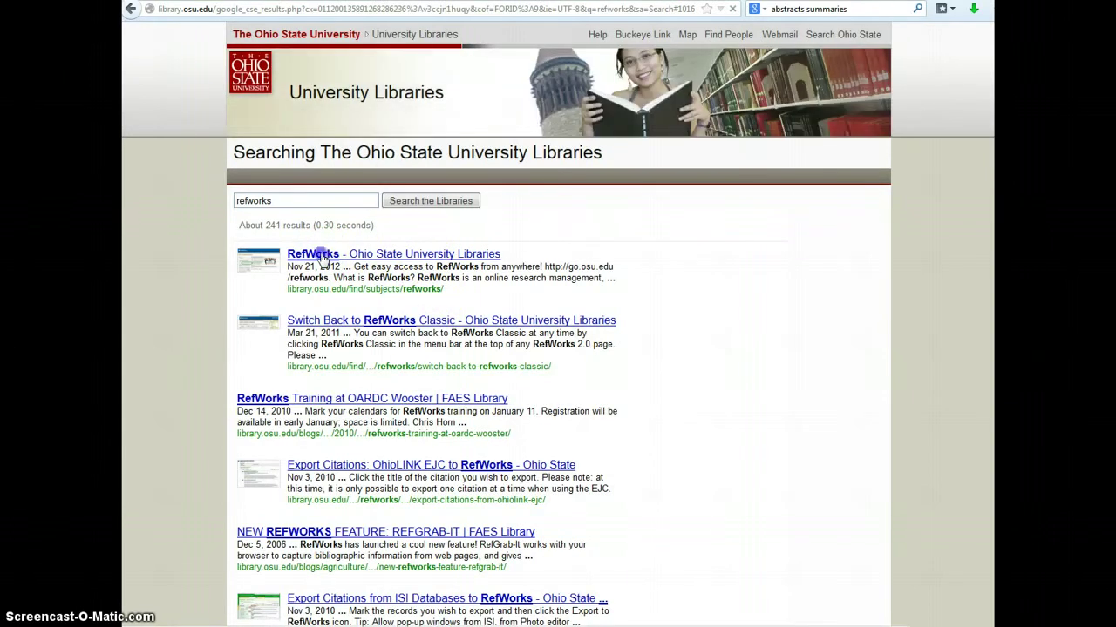
Step: Open the main RefWorks page from the search results and follow its link to the RefWorks login page
click(325, 258)
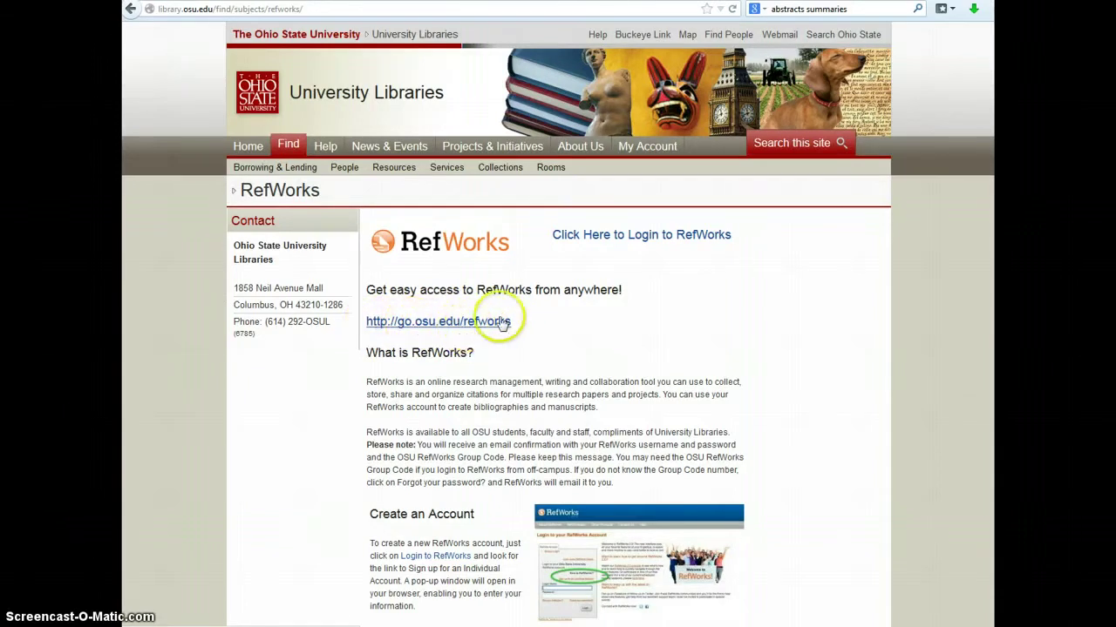
click(635, 240)
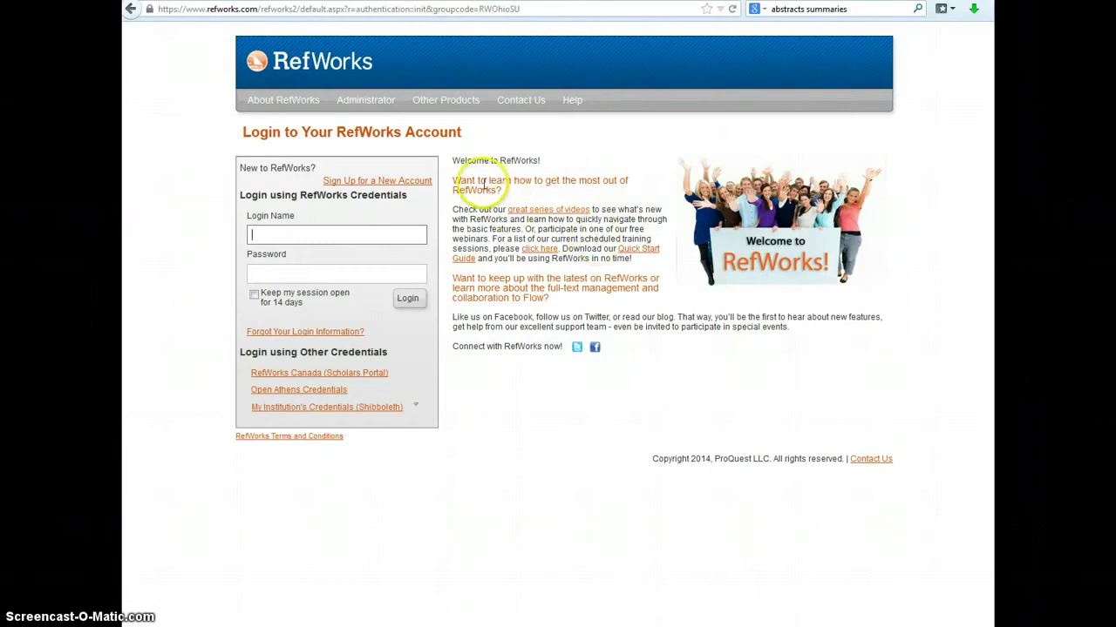
Step: Log in to RefWorks by entering the account's login name and password
click(400, 186)
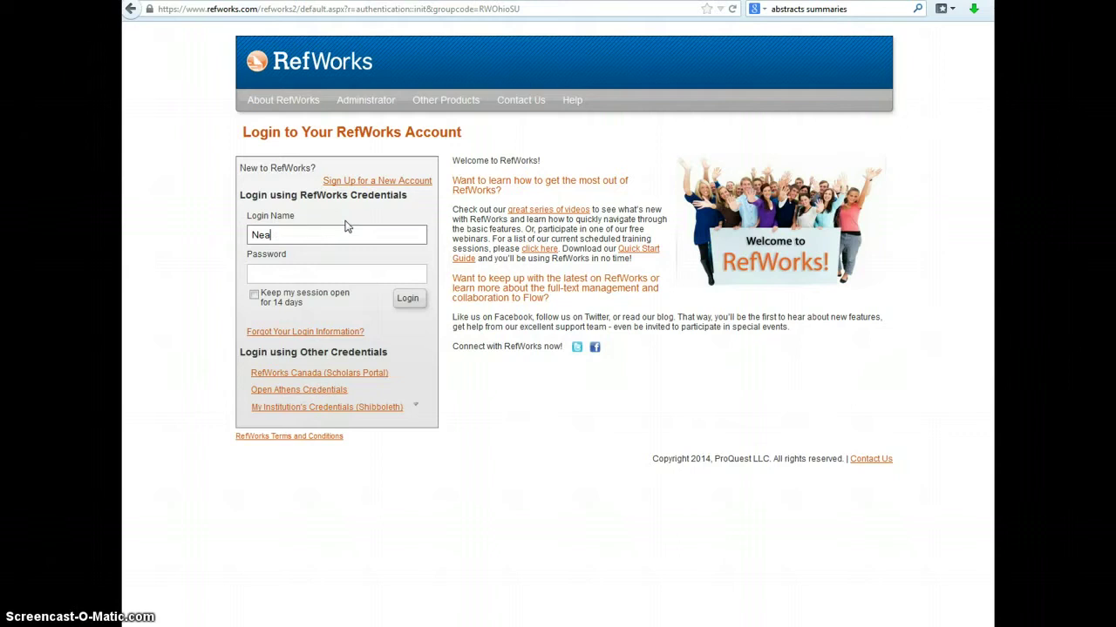
key(Tab)
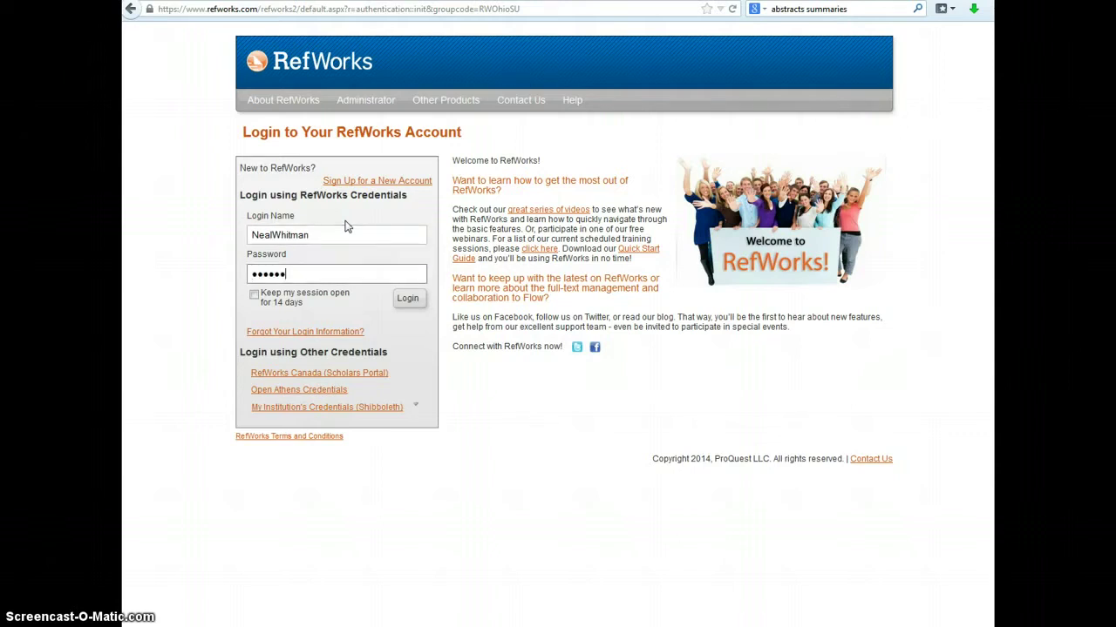
click(407, 299)
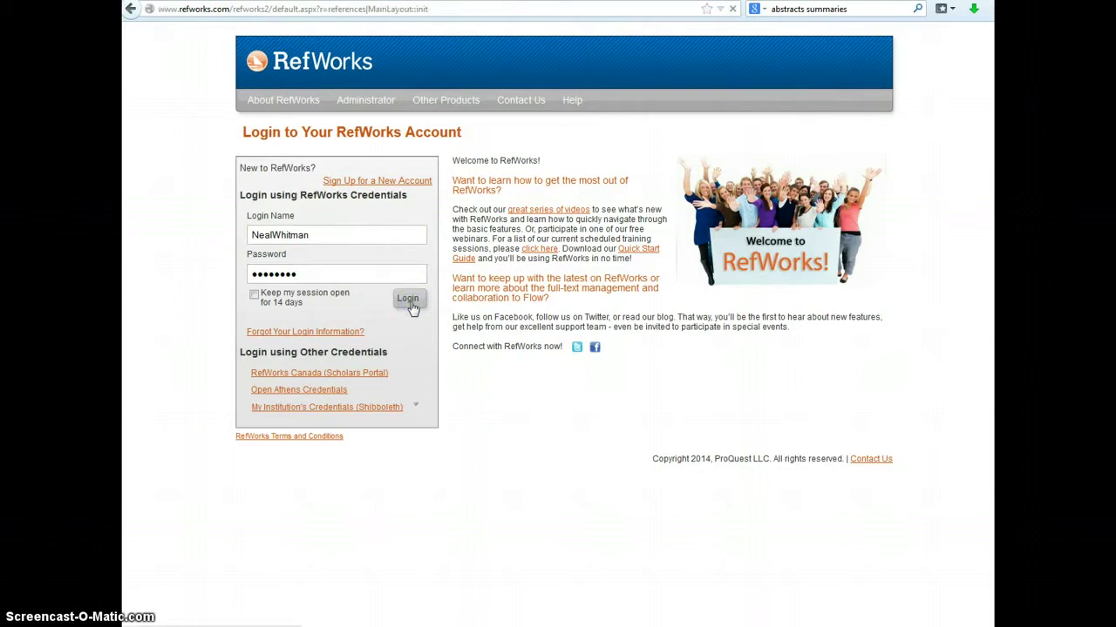
click(441, 338)
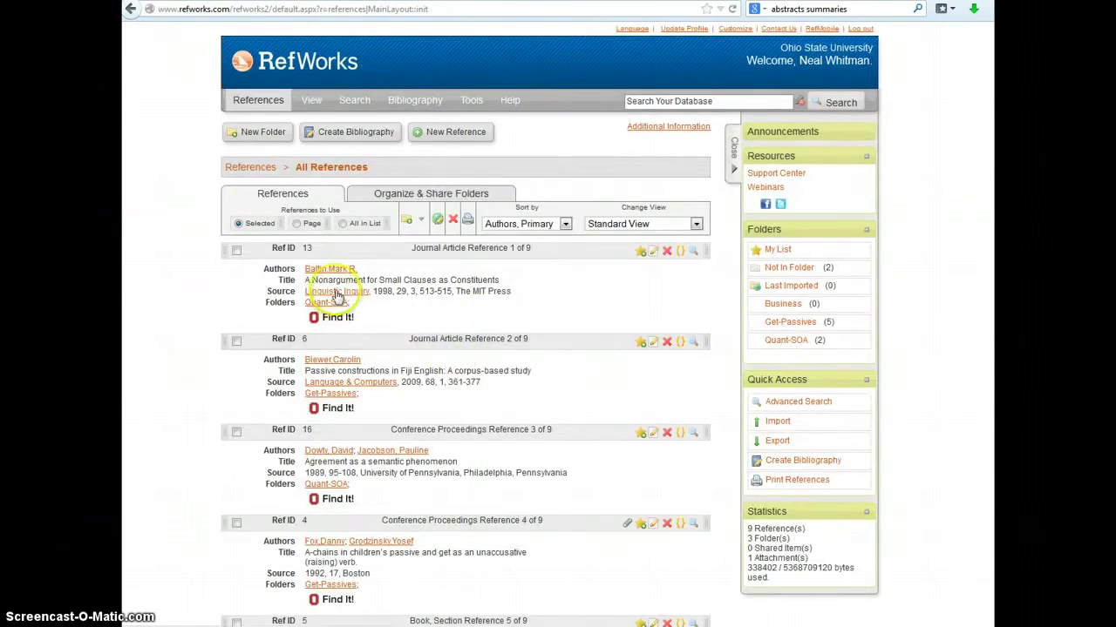
Step: Look through the list of all references and the folder overview, including the Business folder
scroll(316, 300, down, 3)
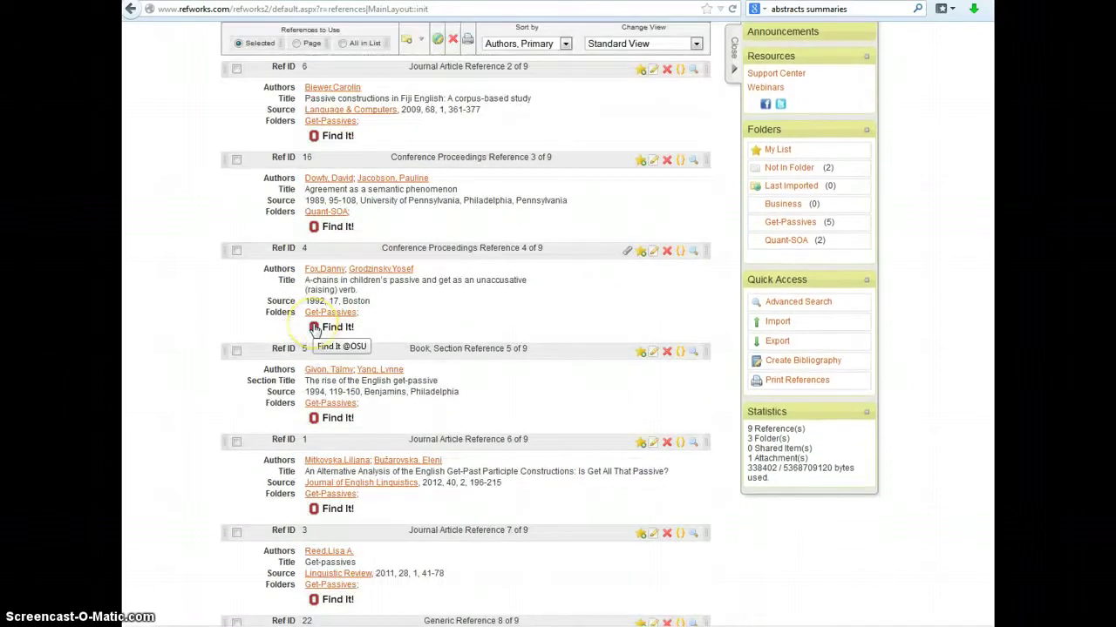
scroll(314, 327, down, 1)
scroll(314, 329, up, 4)
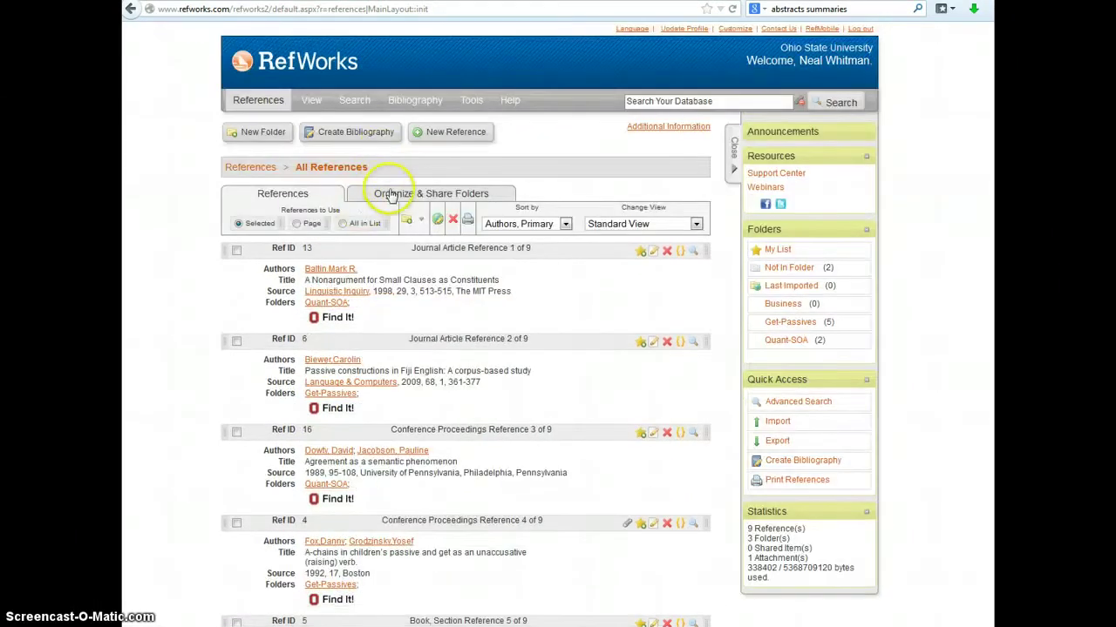
click(399, 199)
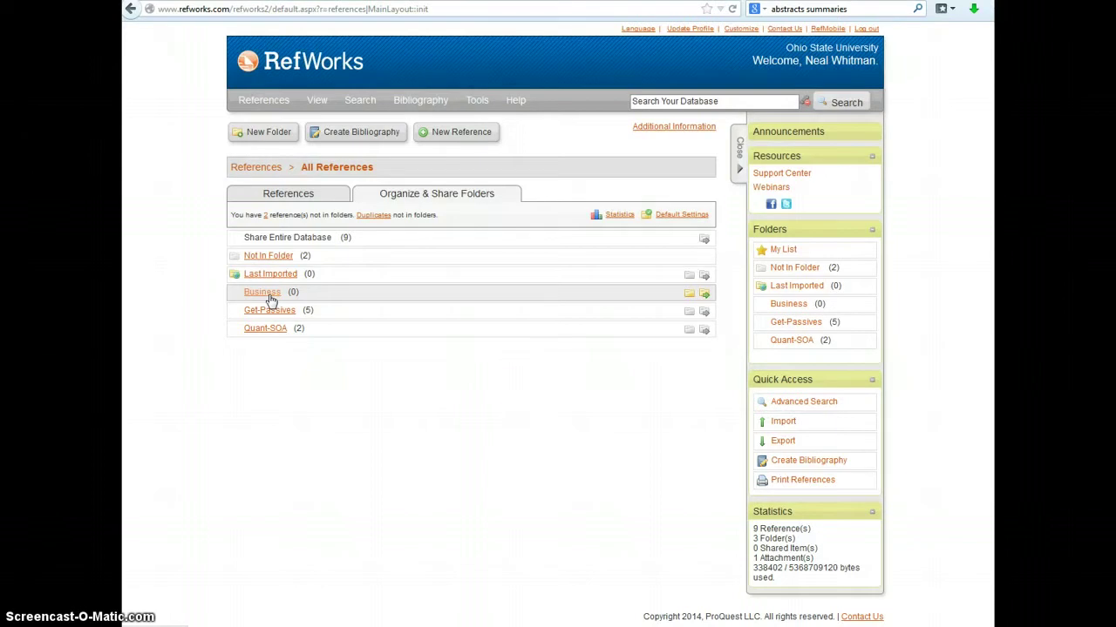
click(273, 296)
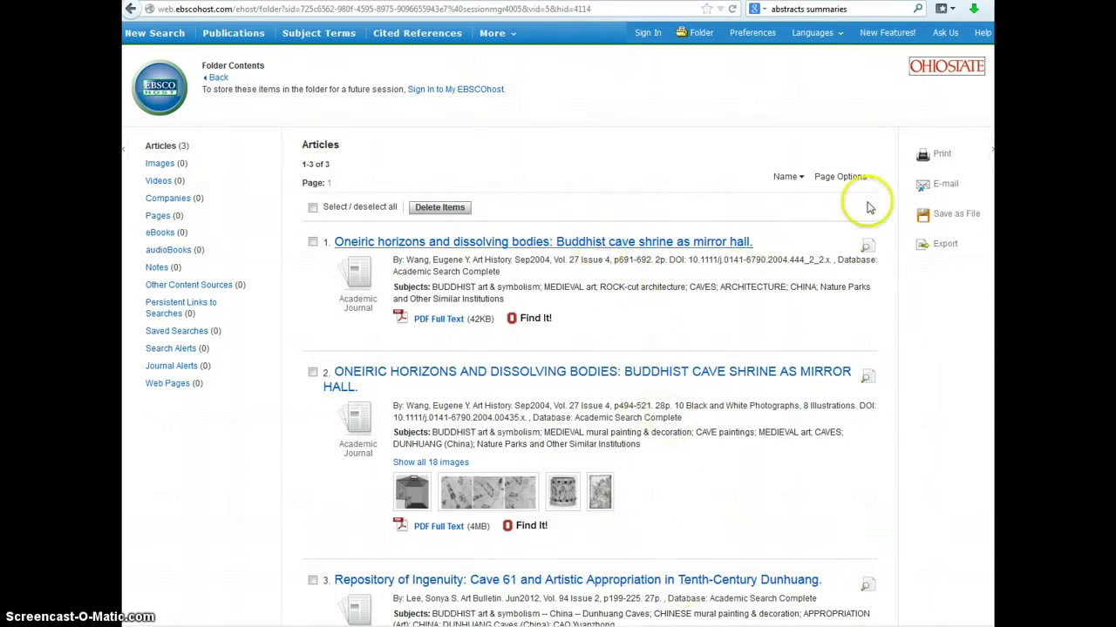
Step: Switch to the EBSCOhost folder, export its three articles directly to RefWorks, and view the Last Imported folder
click(945, 245)
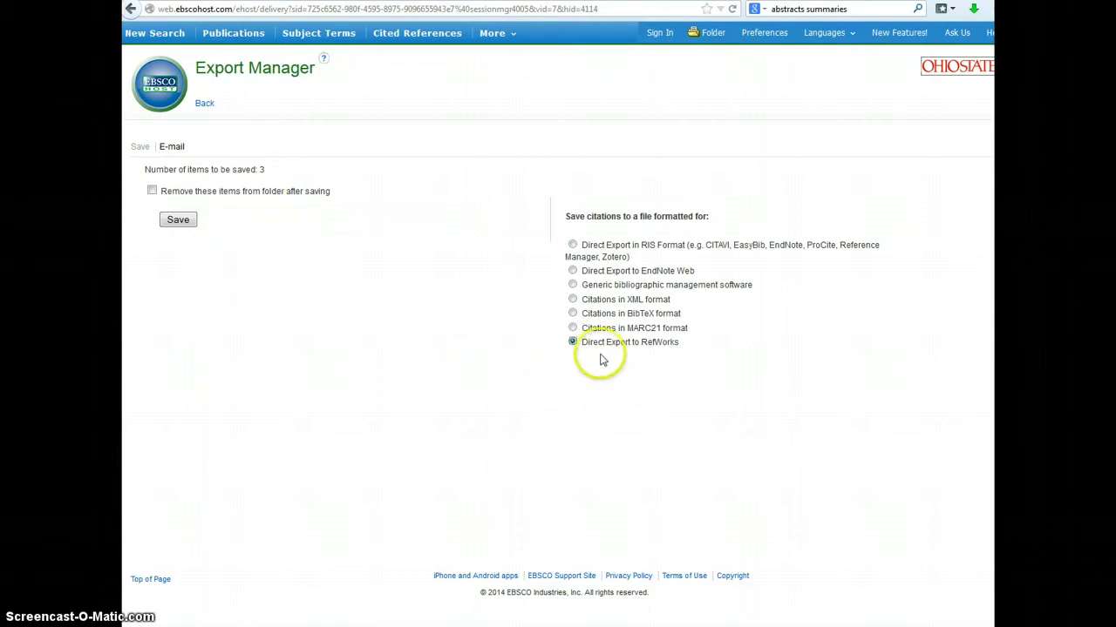
click(172, 221)
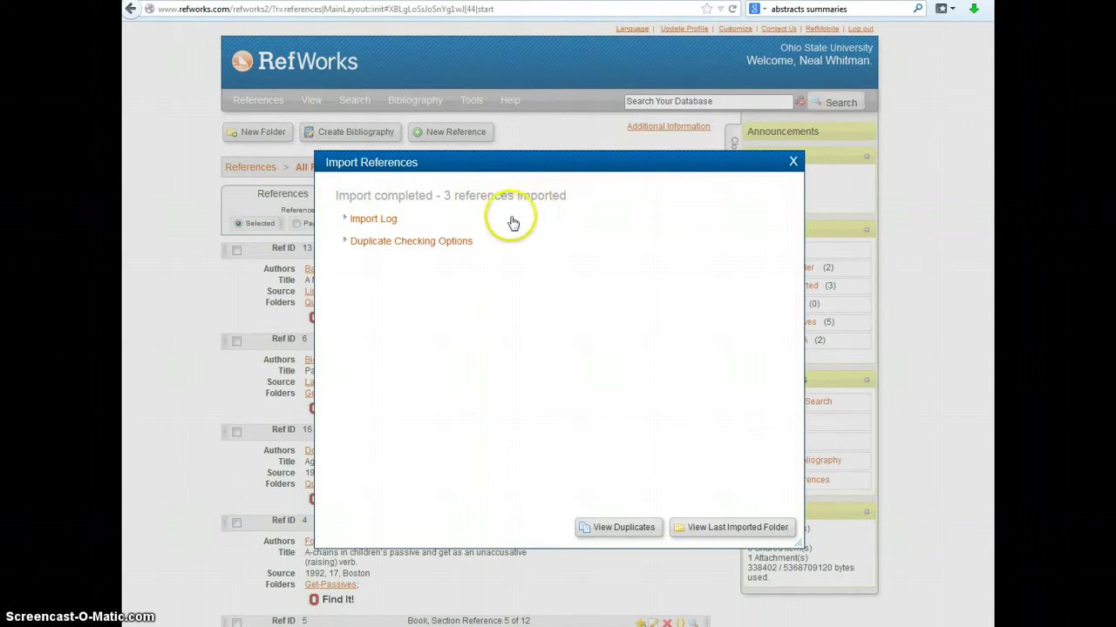
click(713, 530)
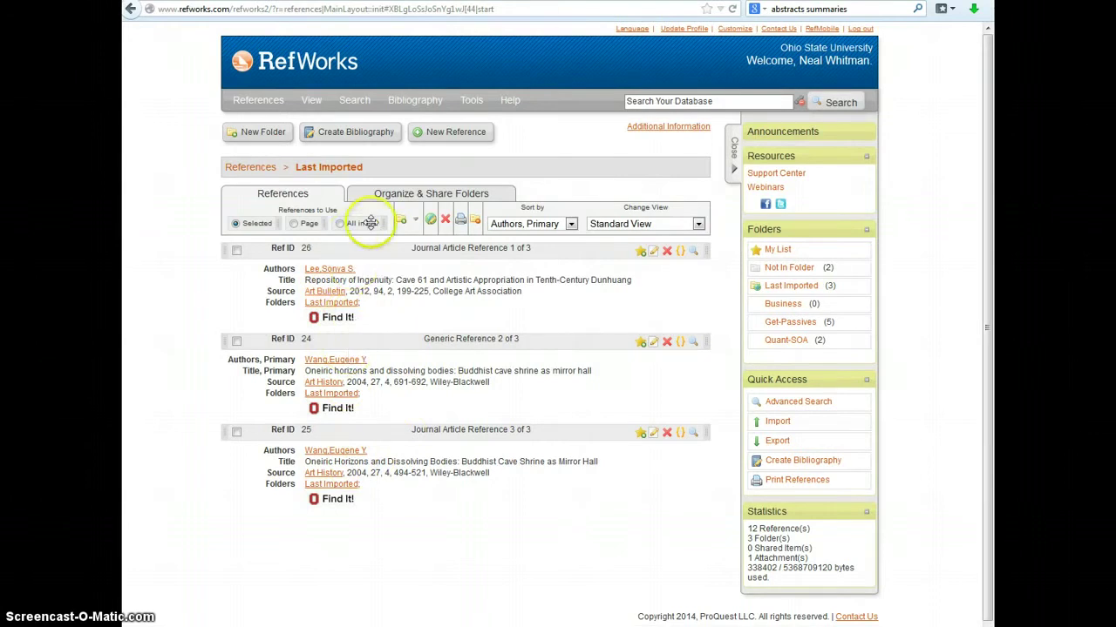
Step: Start a bibliography from all references in the Last Imported list and look over the offered output styles
click(410, 219)
click(410, 218)
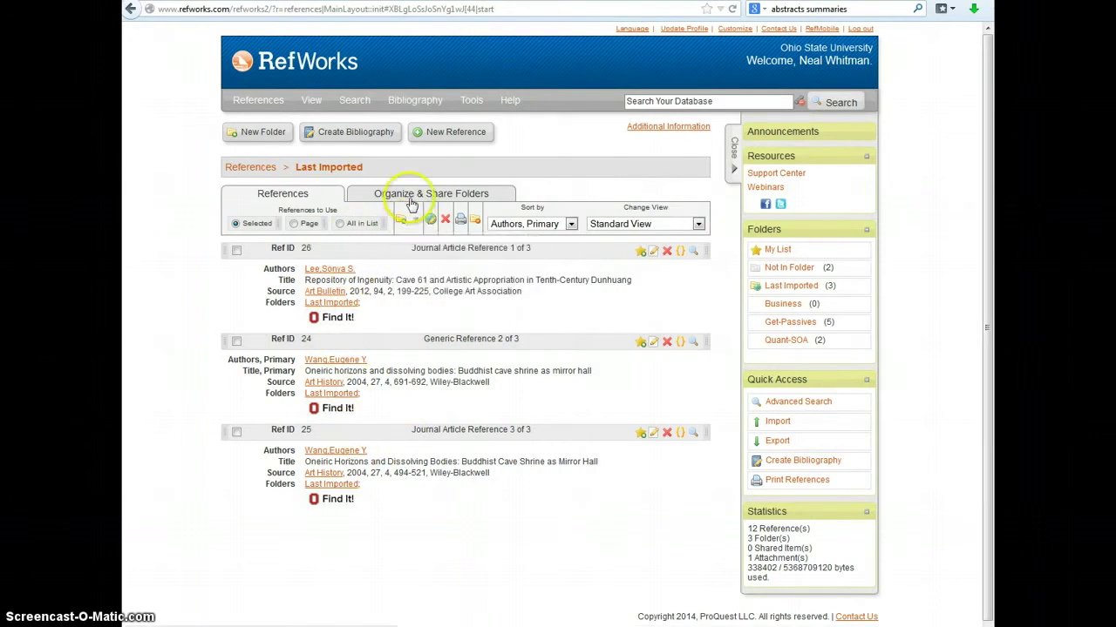
click(352, 133)
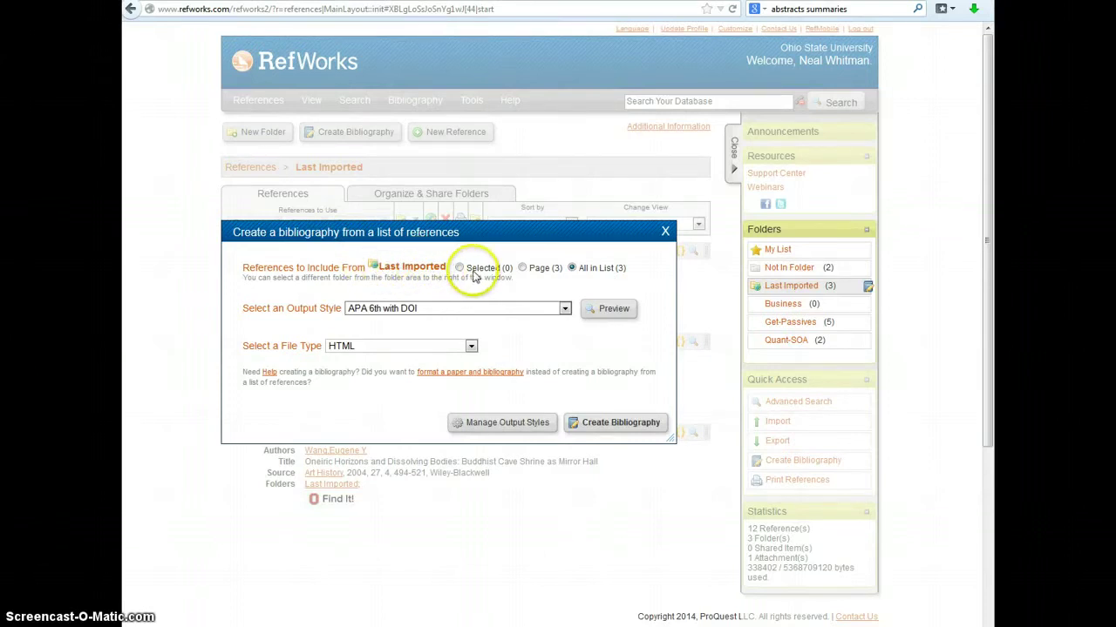
click(571, 269)
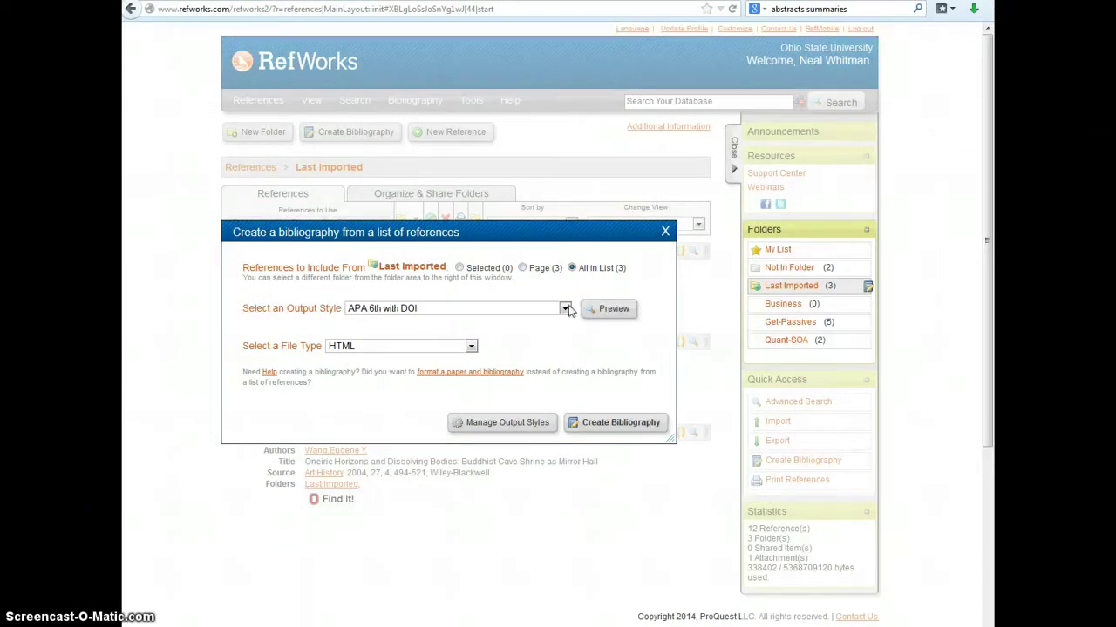
click(565, 309)
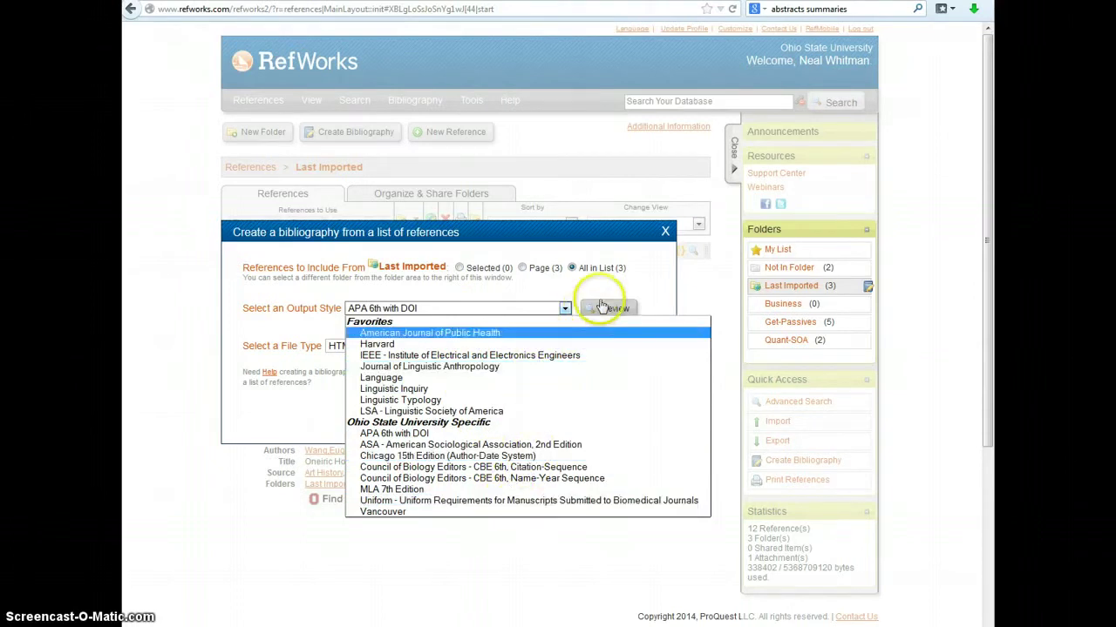
click(641, 285)
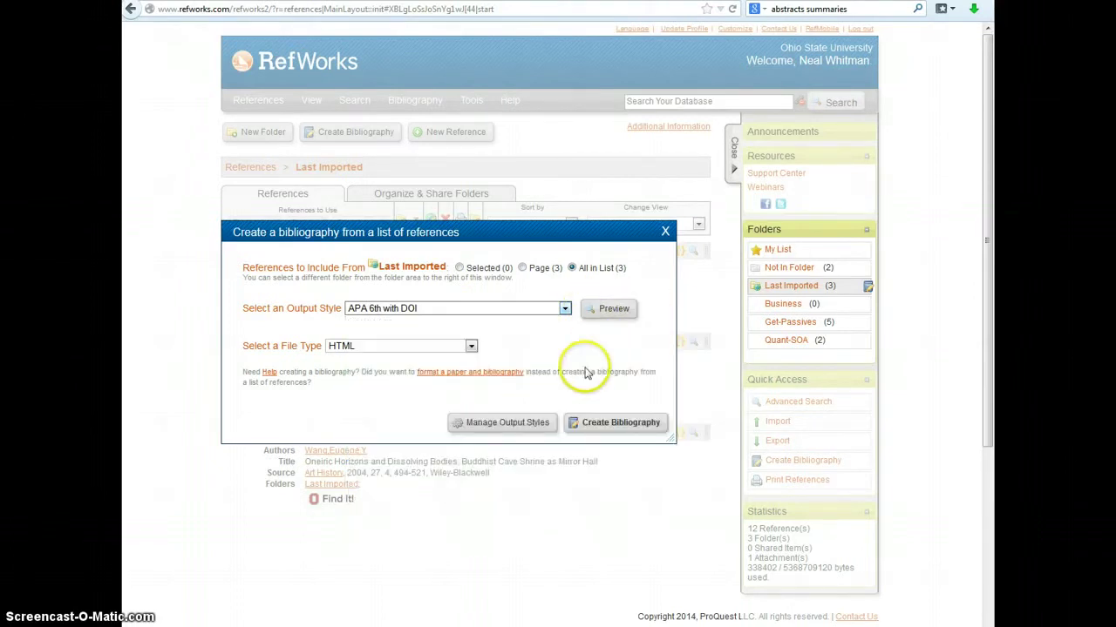
Step: Examine the full list of available output styles in the Output Style Manager
click(534, 427)
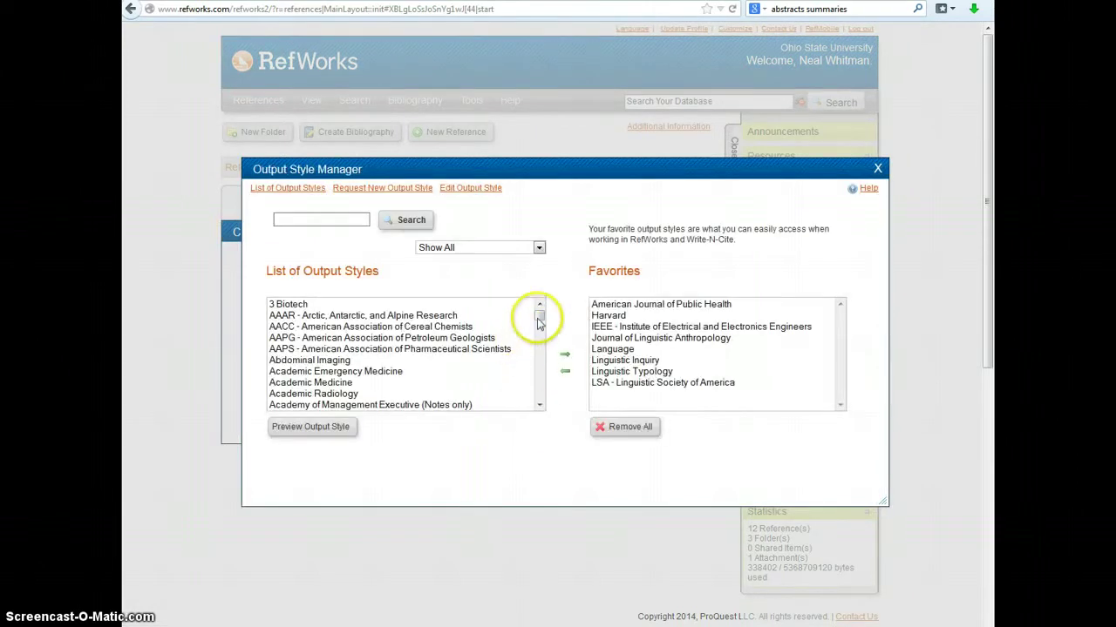
click(540, 404)
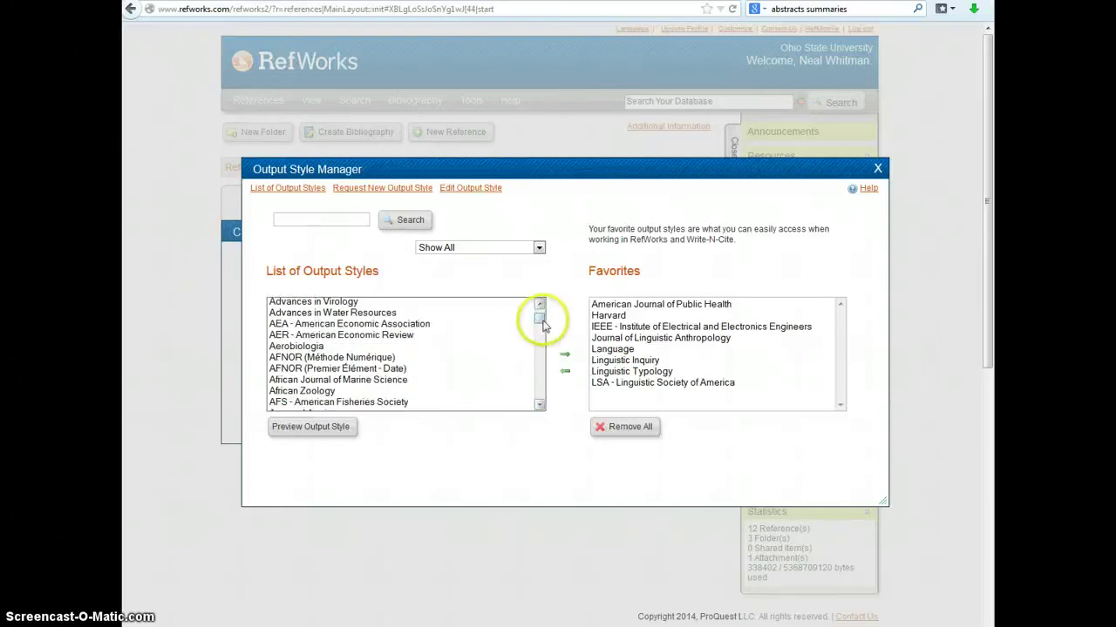
drag(541, 319, 541, 366)
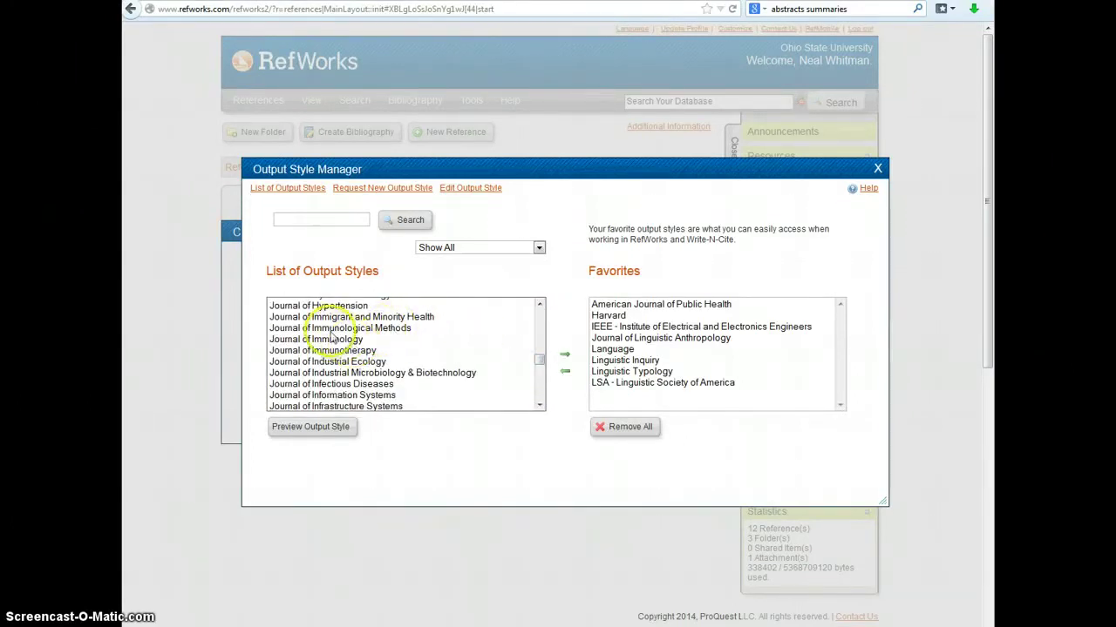
drag(539, 362, 540, 400)
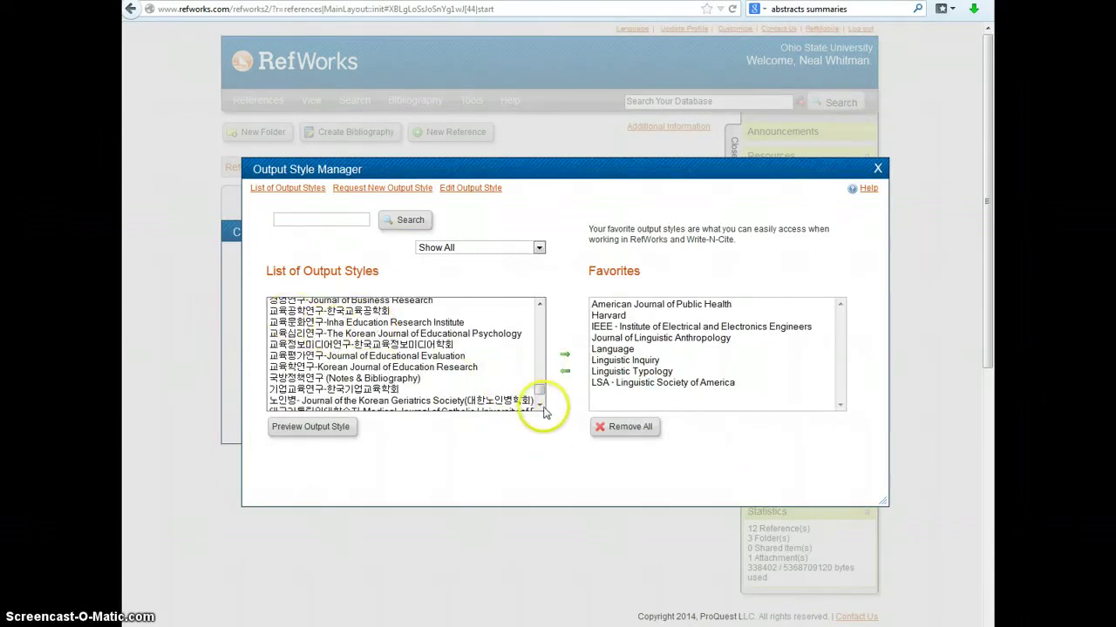
click(539, 407)
click(539, 406)
scroll(540, 406, down, 7)
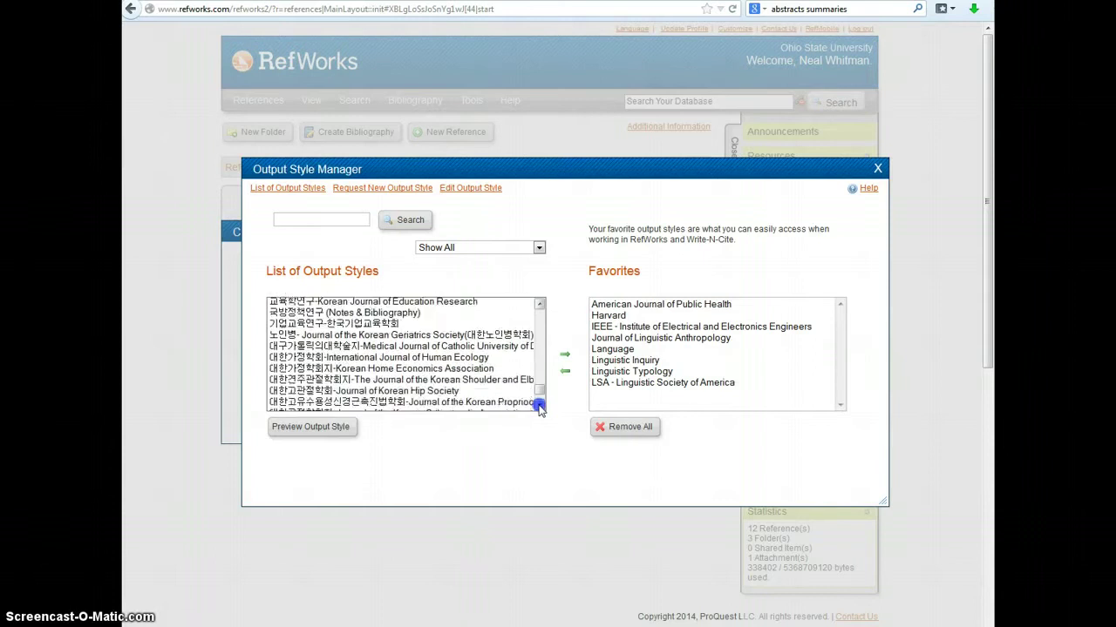
scroll(539, 406, down, 5)
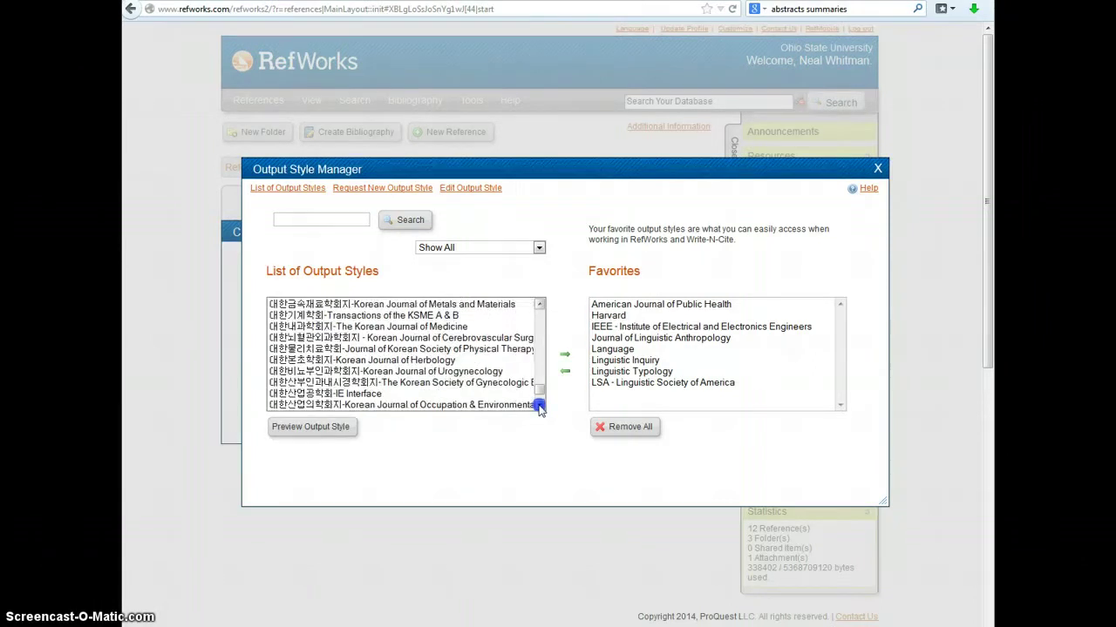
scroll(540, 399, down, 6)
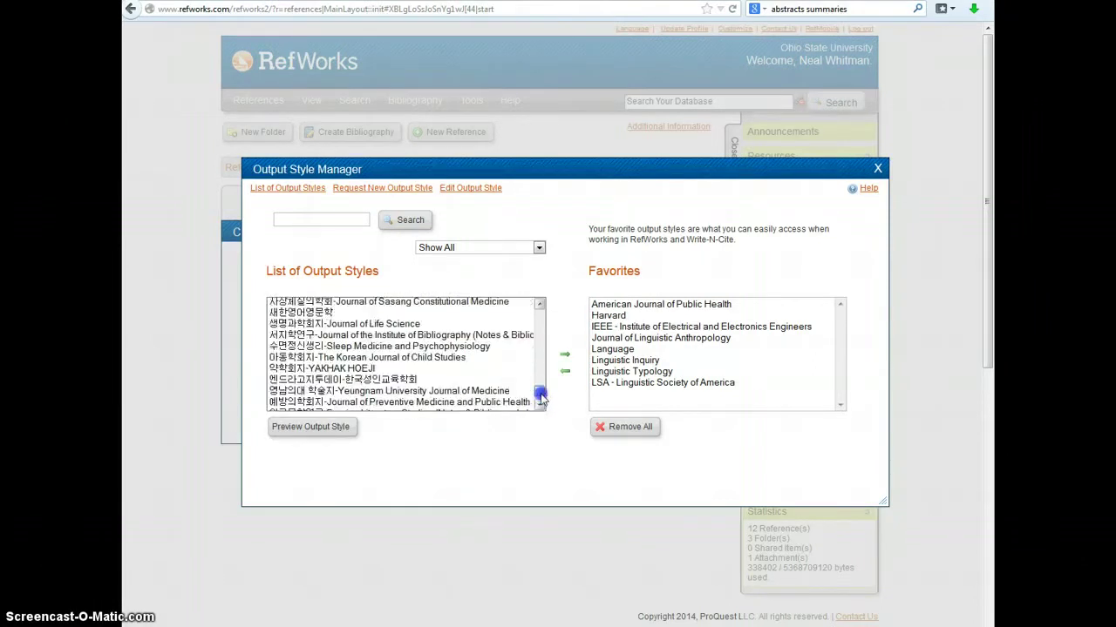
drag(540, 396, 540, 319)
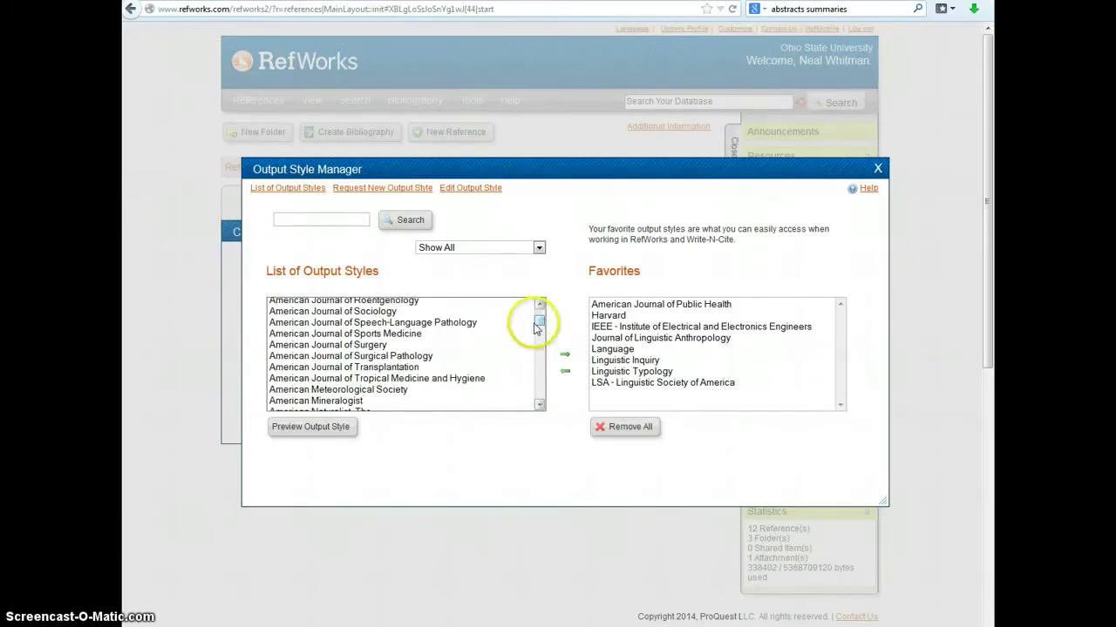
Step: Add the American Journal of Sports Medicine output style to the favorites and close the Output Style Manager
click(403, 336)
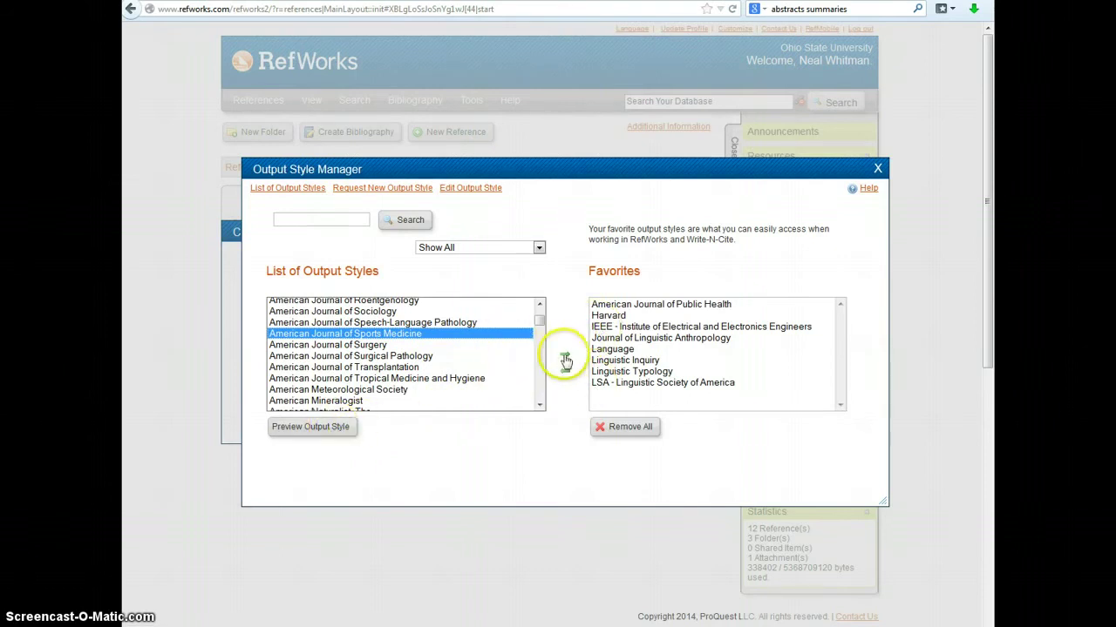
click(565, 357)
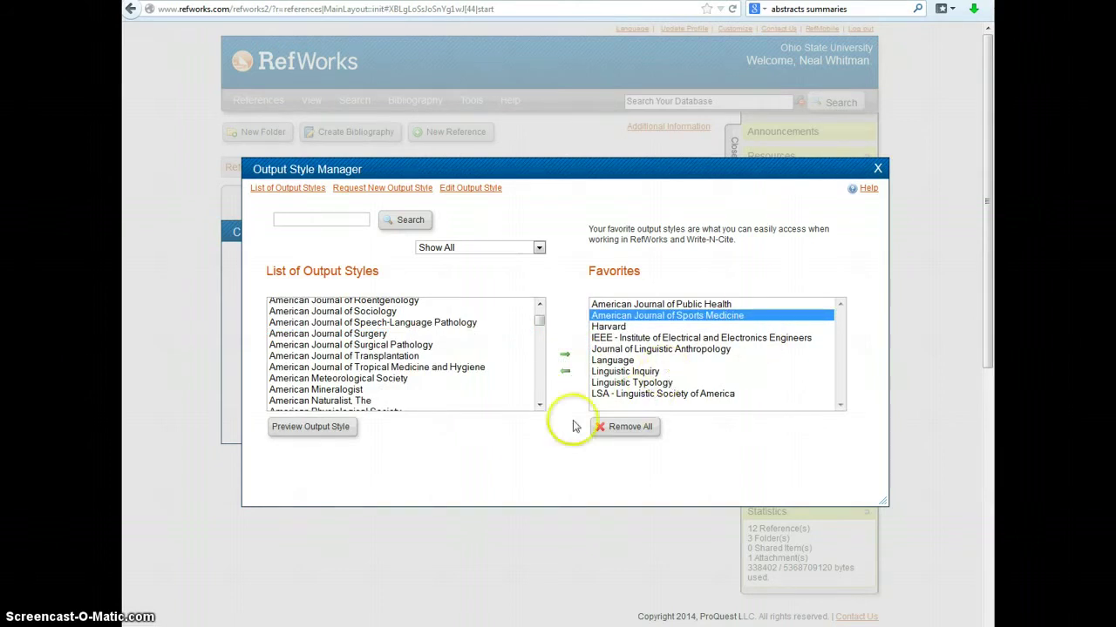
click(879, 170)
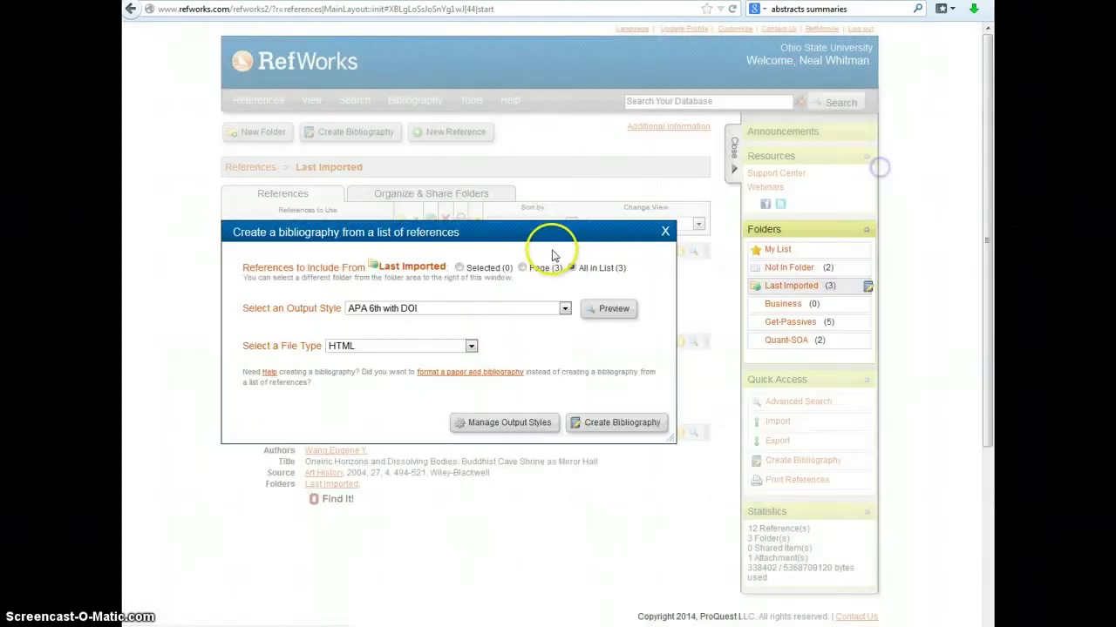
Step: Create the bibliography in the IEEE - Institute of Electrical and Electronics Engineers style as a Text file and open the result
click(564, 309)
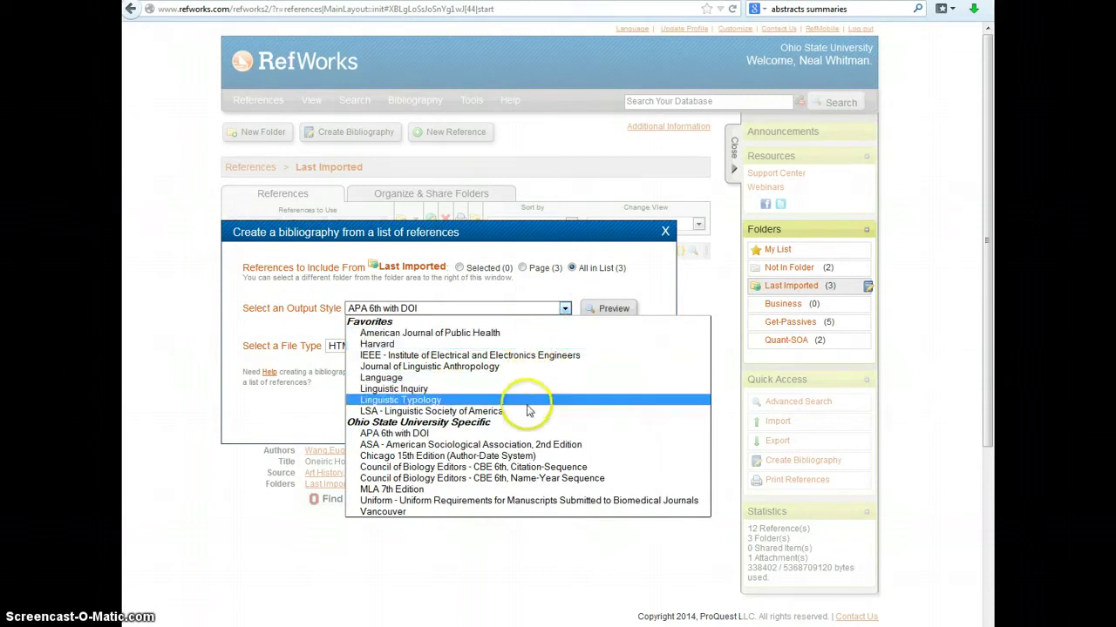
click(520, 356)
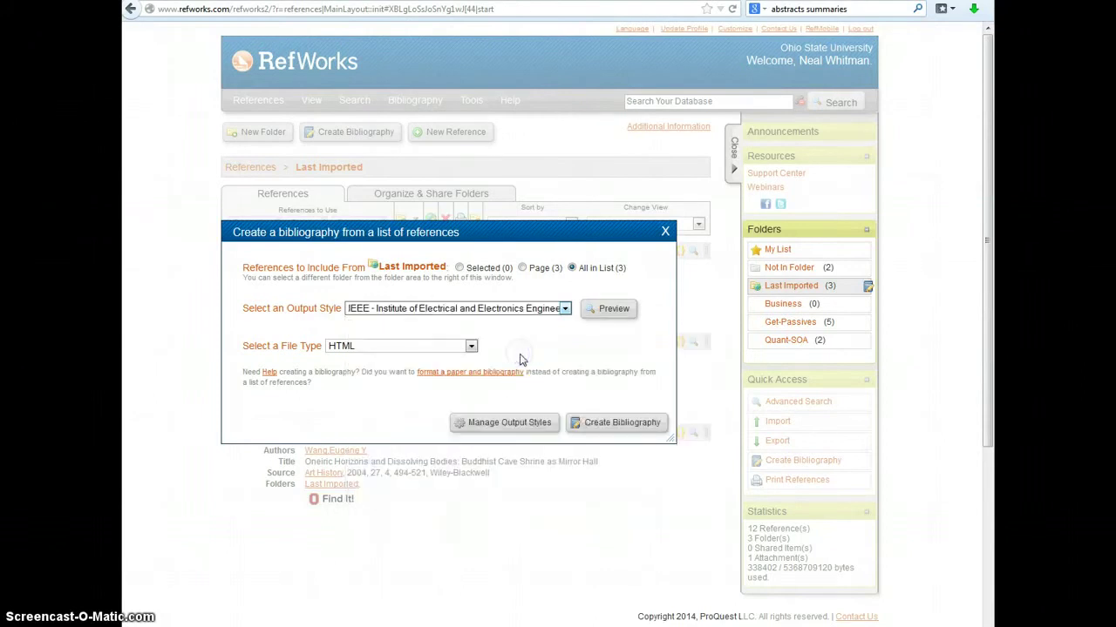
click(471, 348)
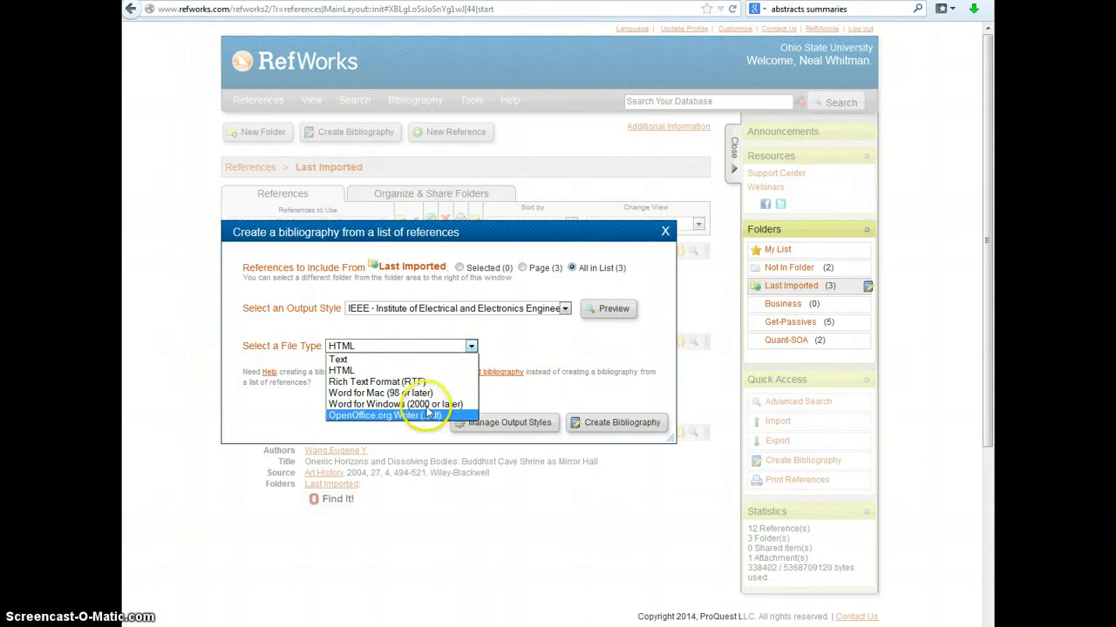
click(417, 362)
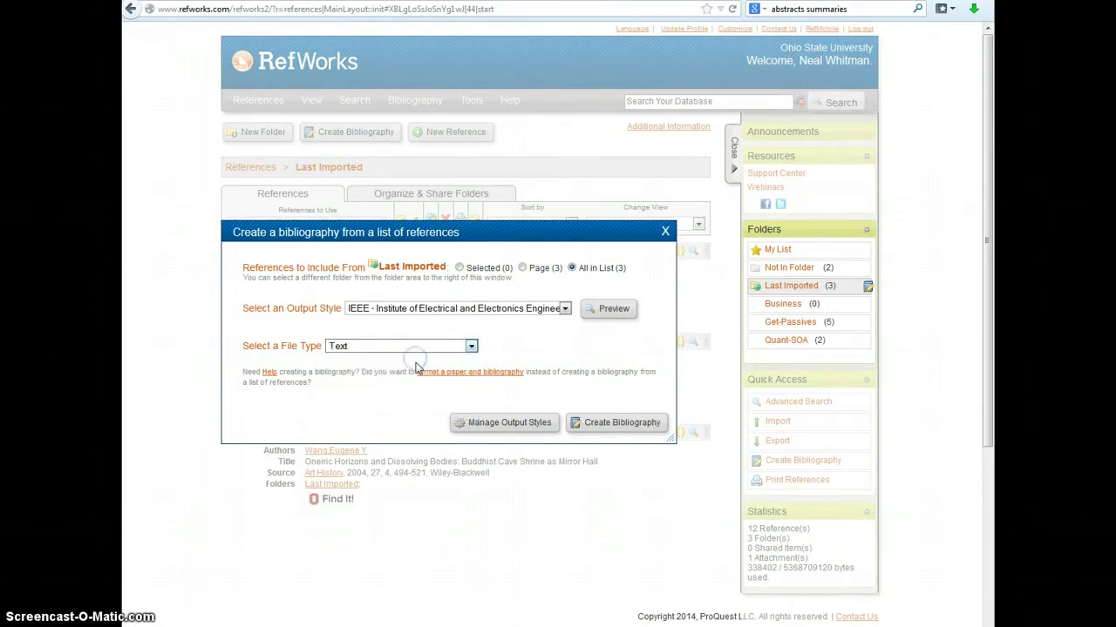
click(612, 424)
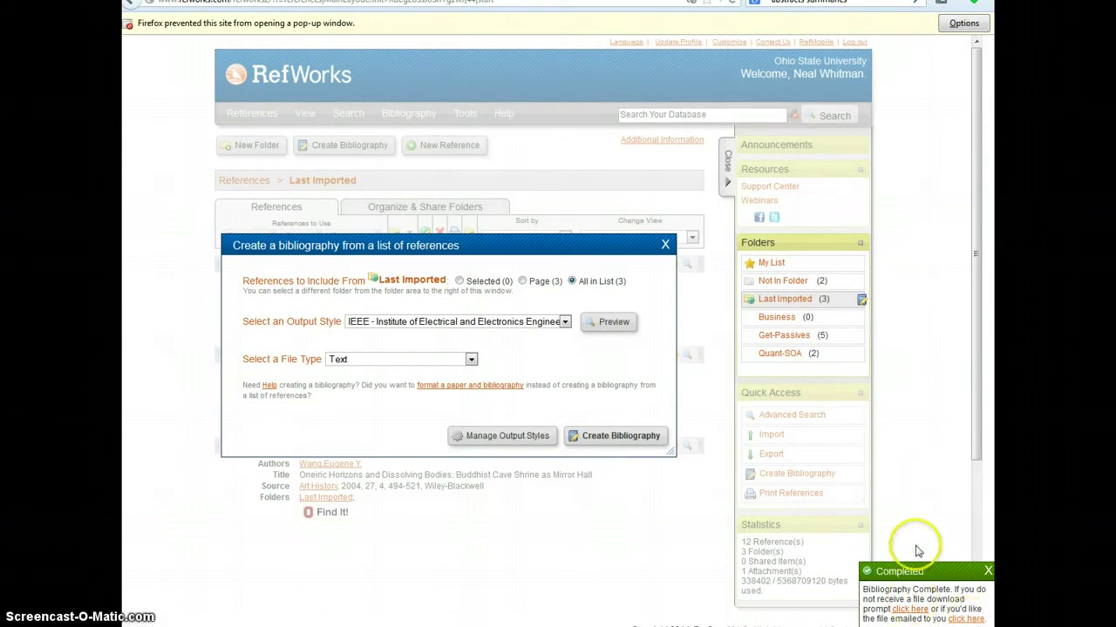
click(906, 613)
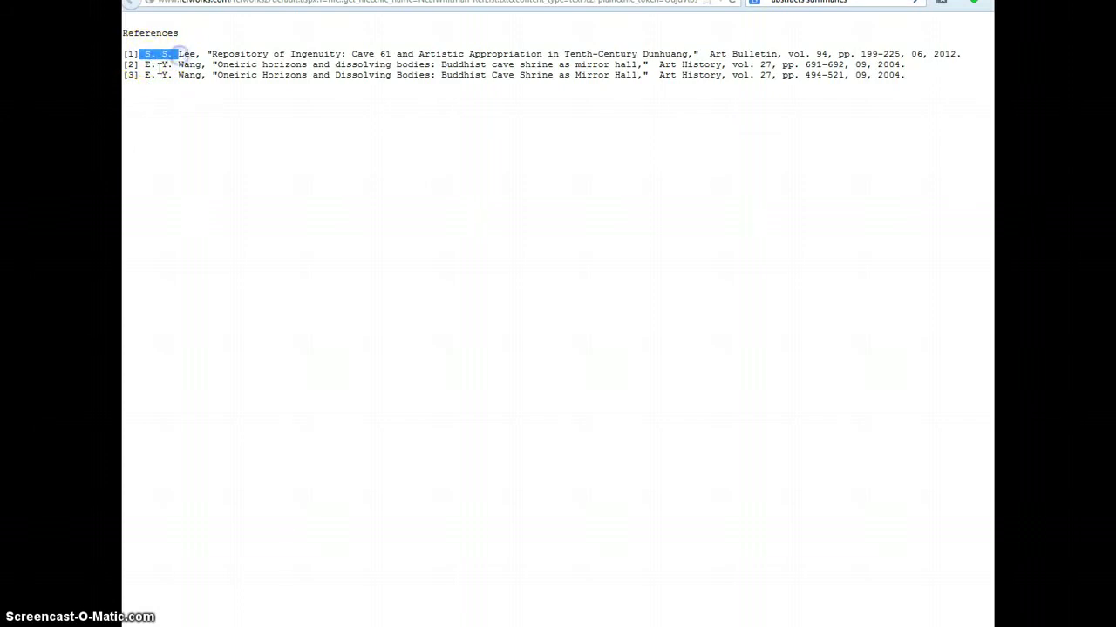
Step: Examine how author names, the first reference's title capitalization, and its journal, volume, pages and date are formatted
click(145, 65)
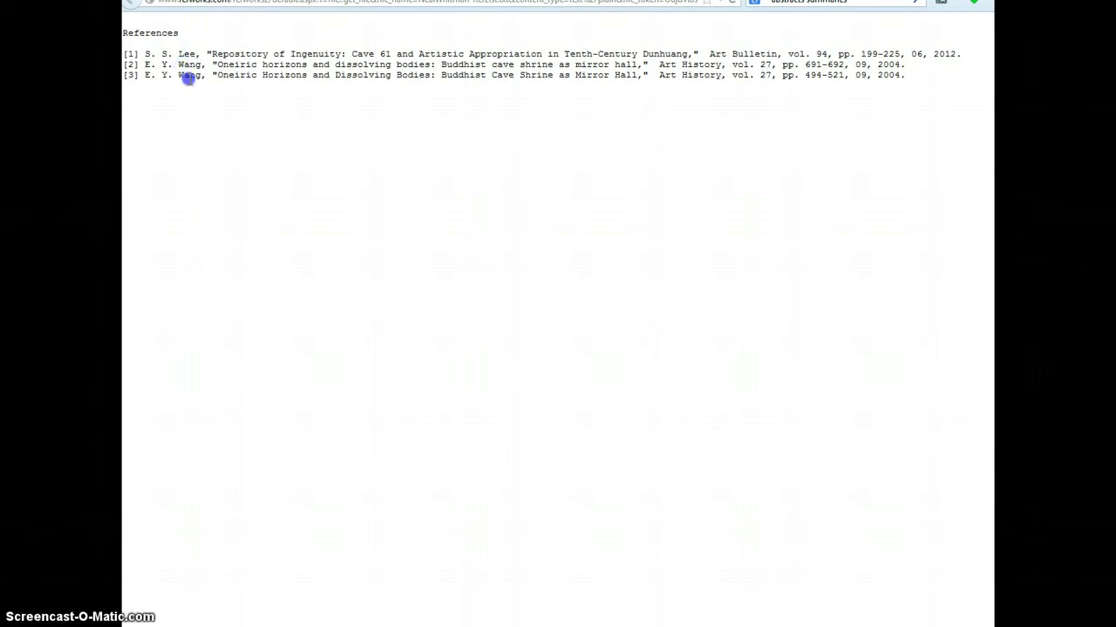
drag(206, 54, 663, 54)
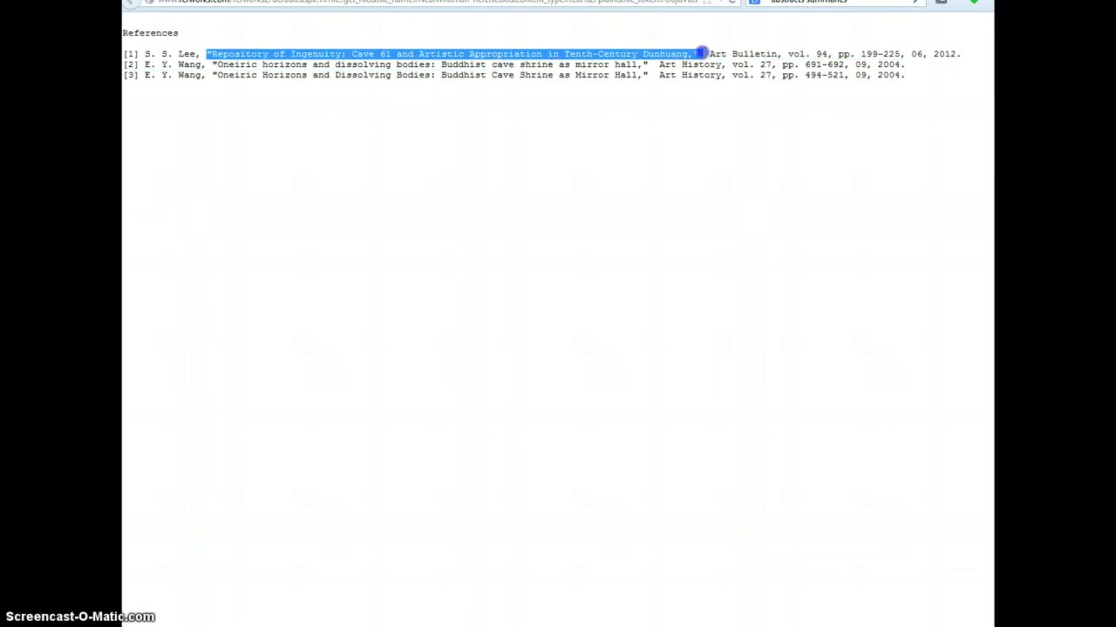
click(220, 54)
drag(212, 53, 216, 52)
click(295, 54)
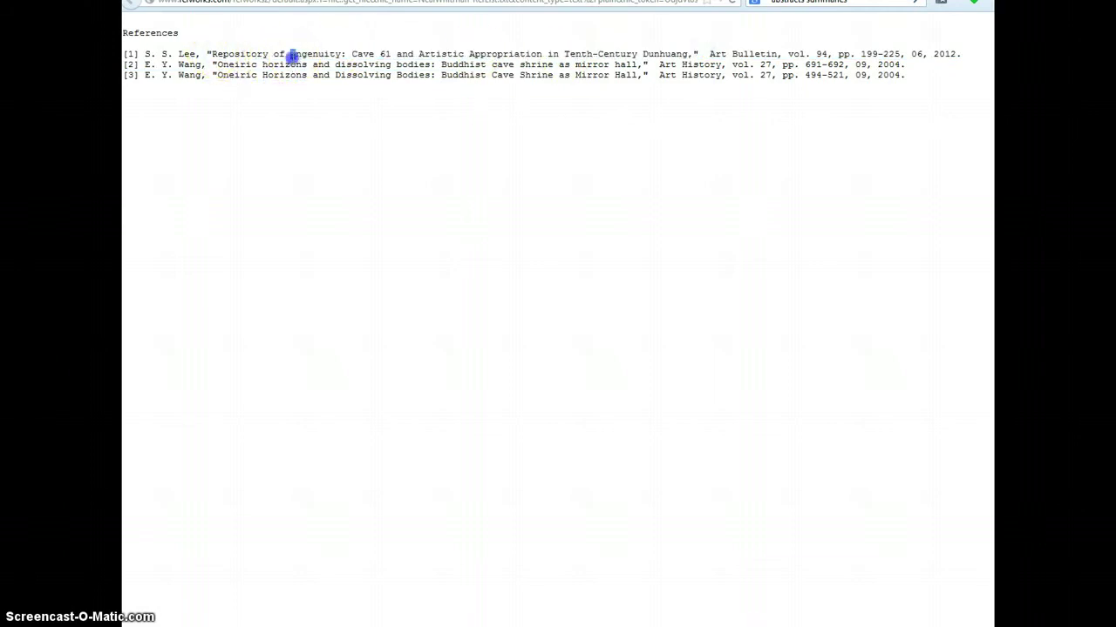
click(360, 54)
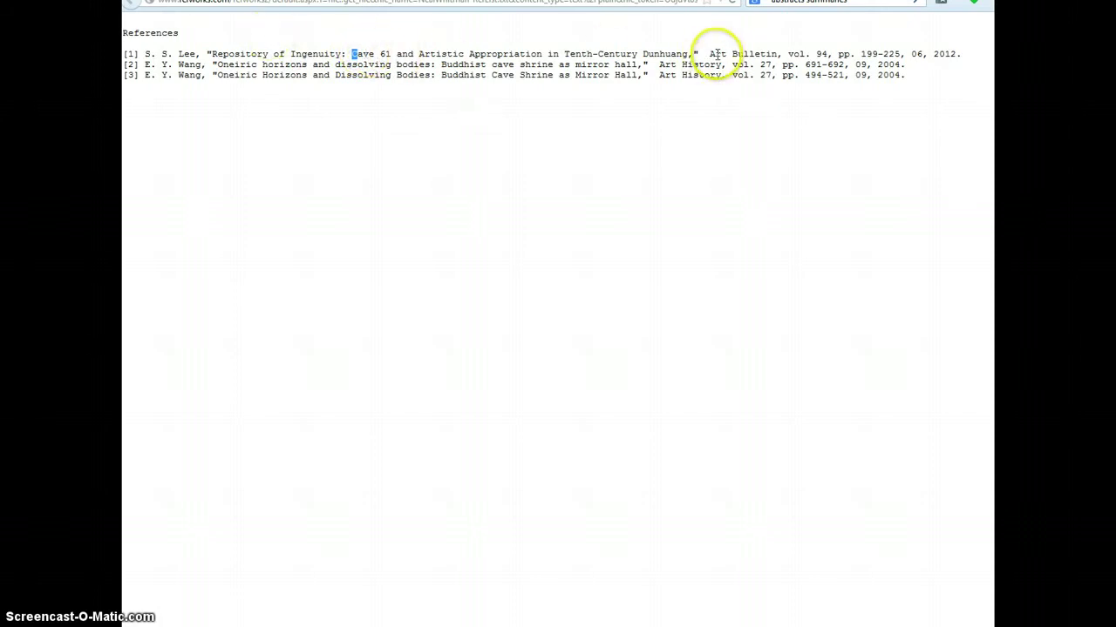
drag(709, 54, 868, 54)
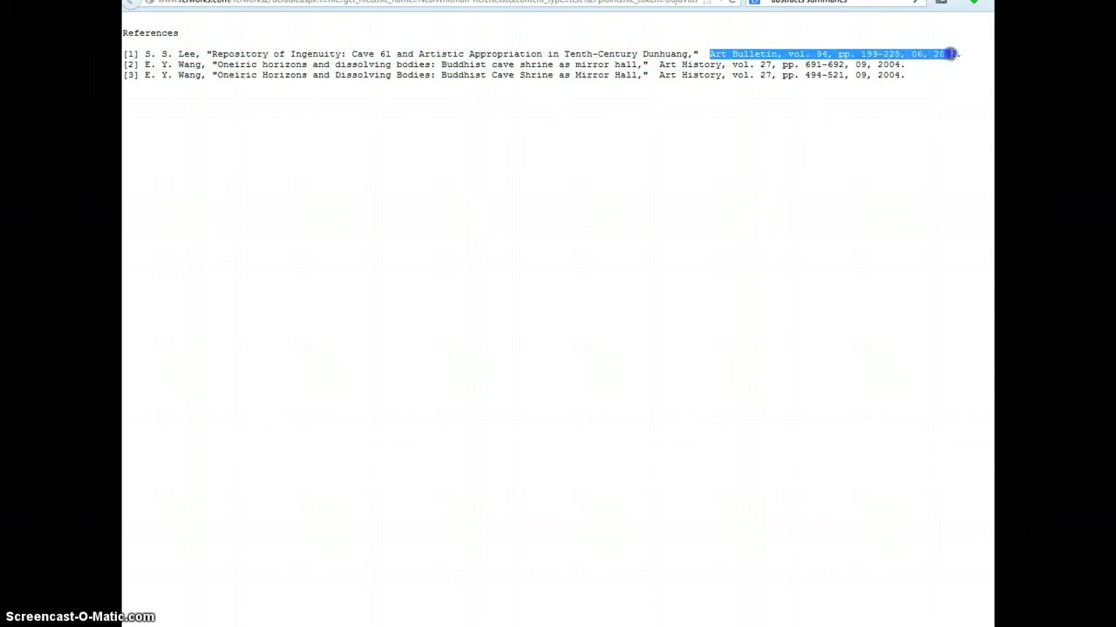
drag(957, 54, 957, 54)
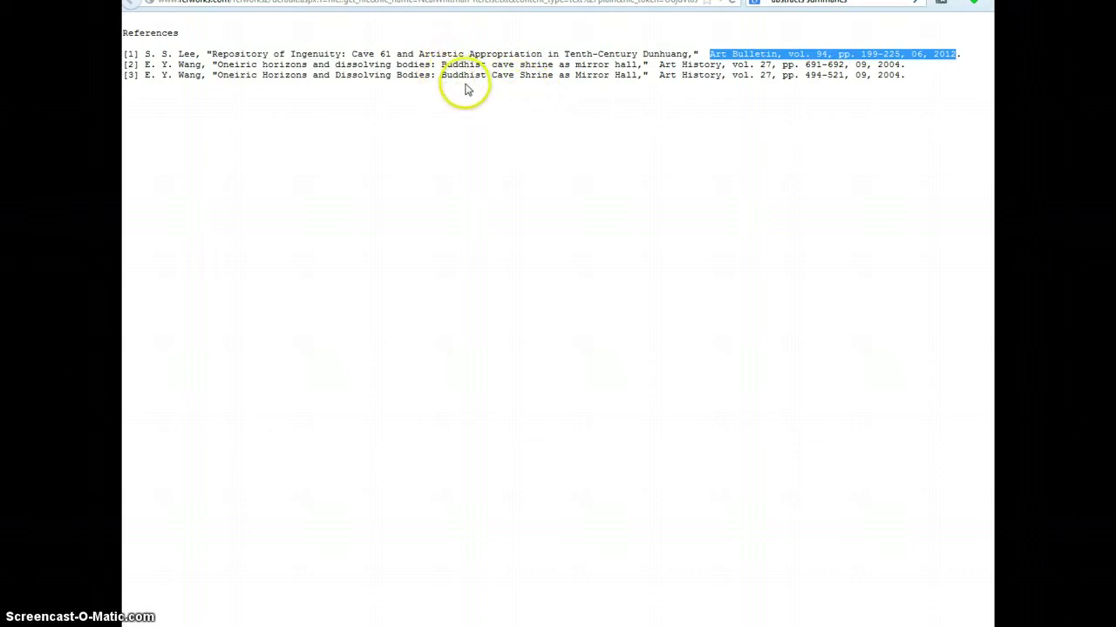
Step: Compare the title capitalization of the second and third references in the bibliography, word by word
click(435, 70)
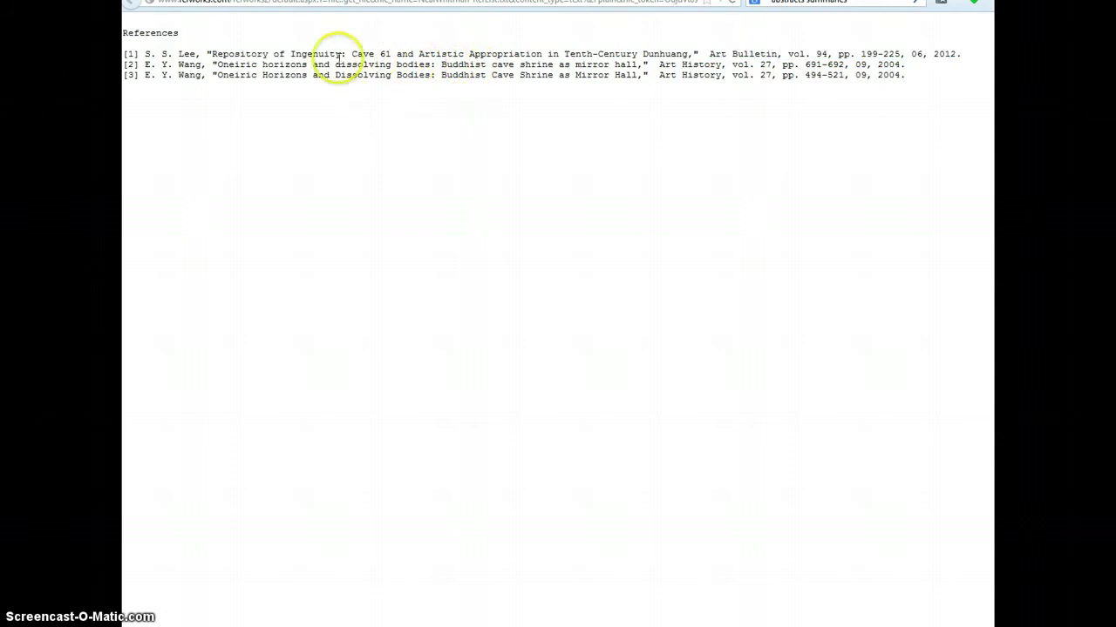
drag(215, 66, 380, 78)
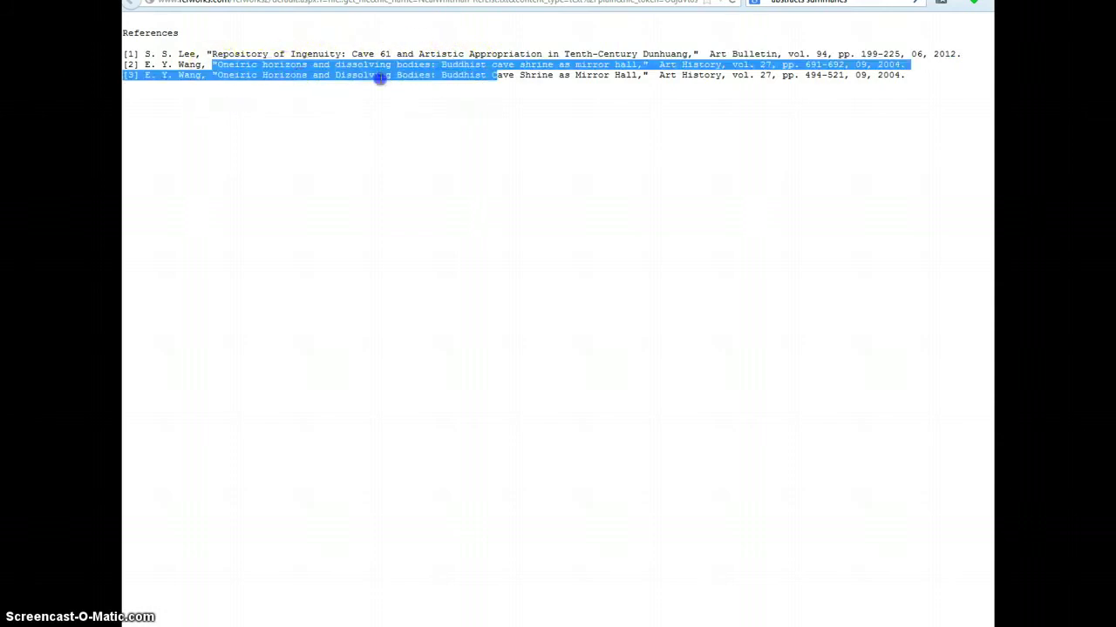
click(512, 89)
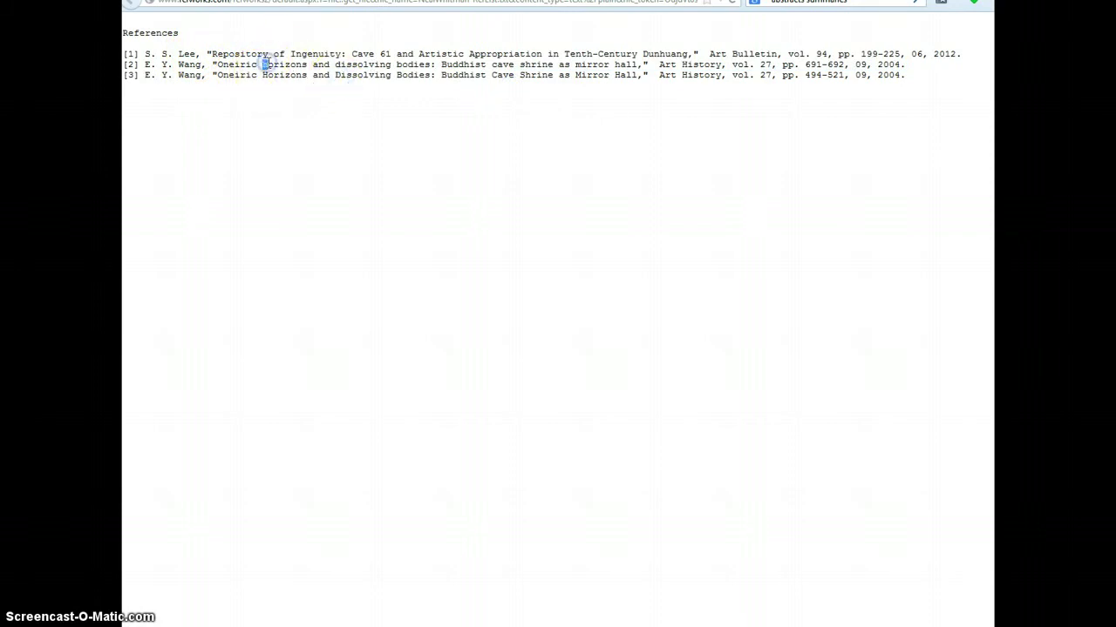
text(h)
text(d)
drag(397, 65, 403, 66)
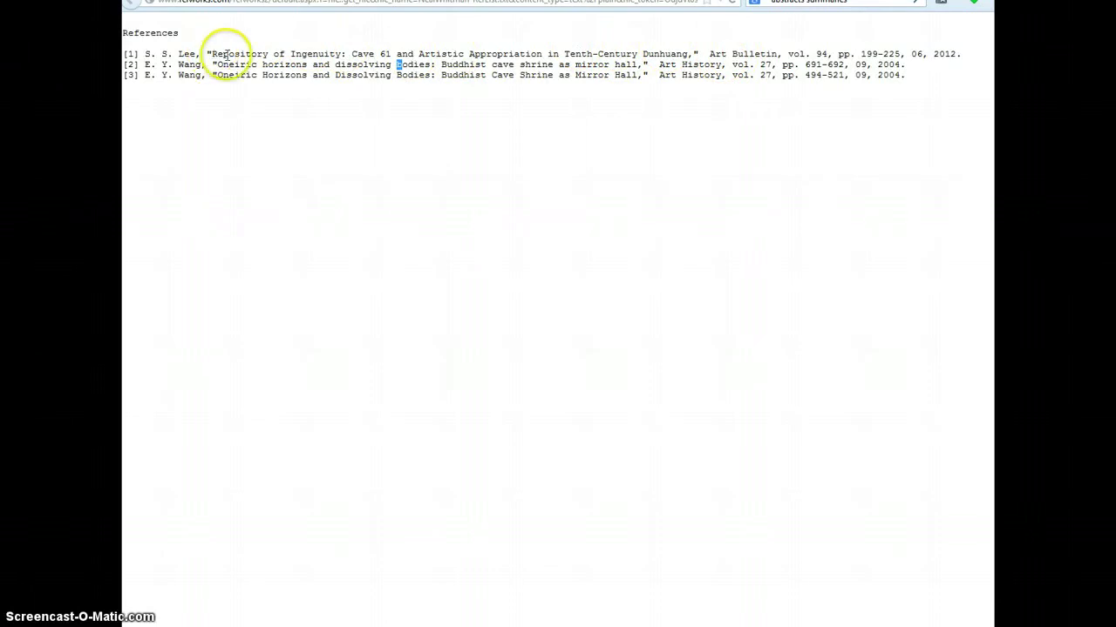
text(b)
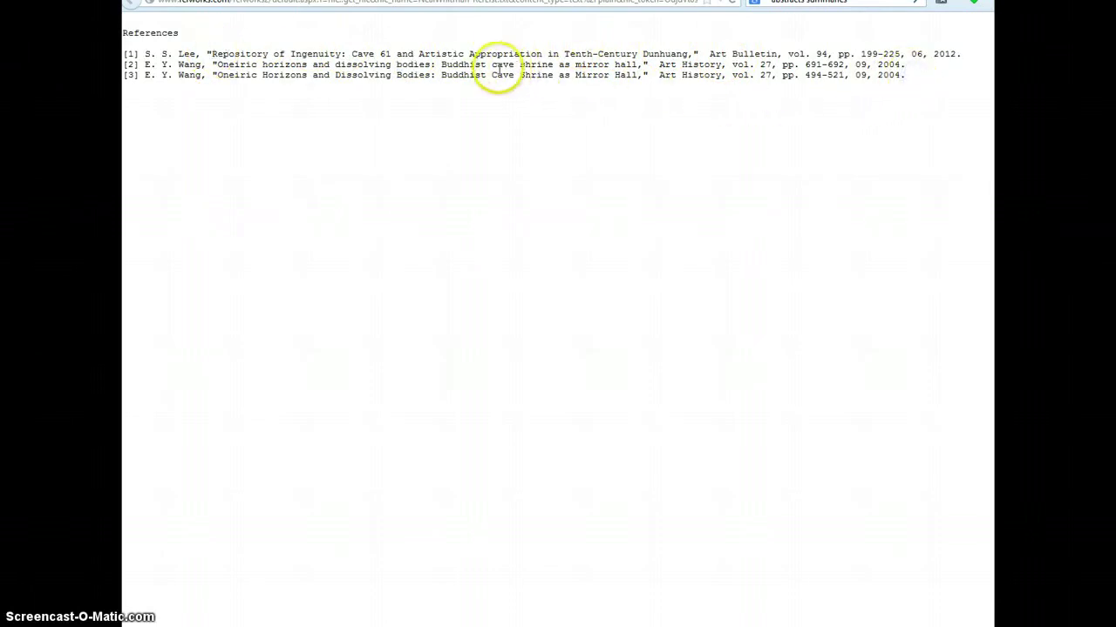
drag(490, 65, 496, 66)
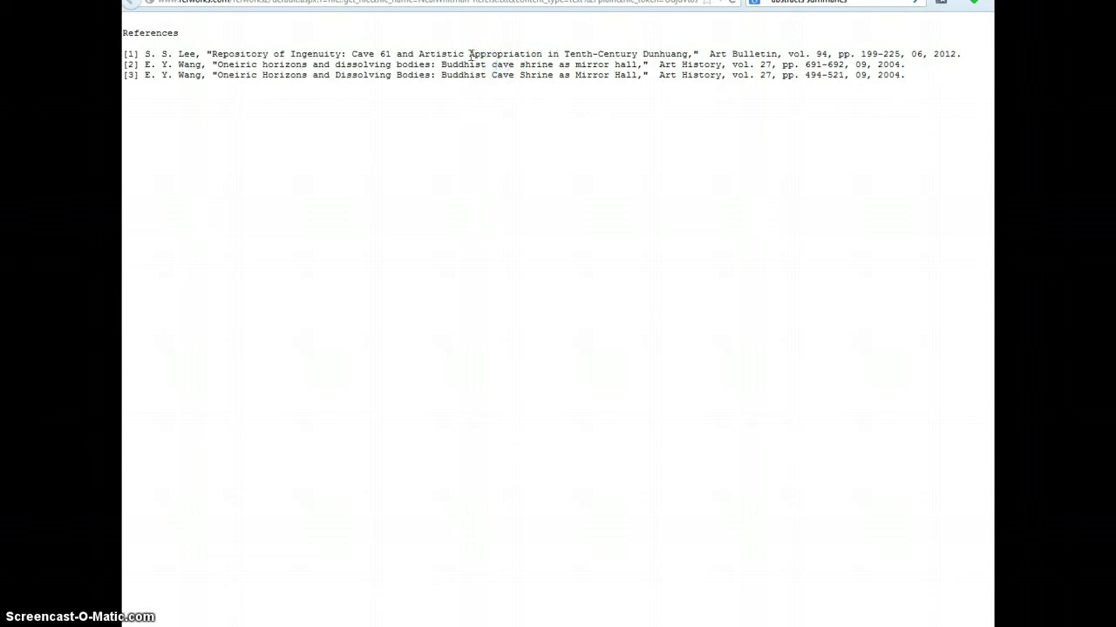
drag(574, 65, 581, 64)
Step: Close the generated bibliography and the bibliography dialog, and show the options for organizing and sharing folders
key(ctrl+w)
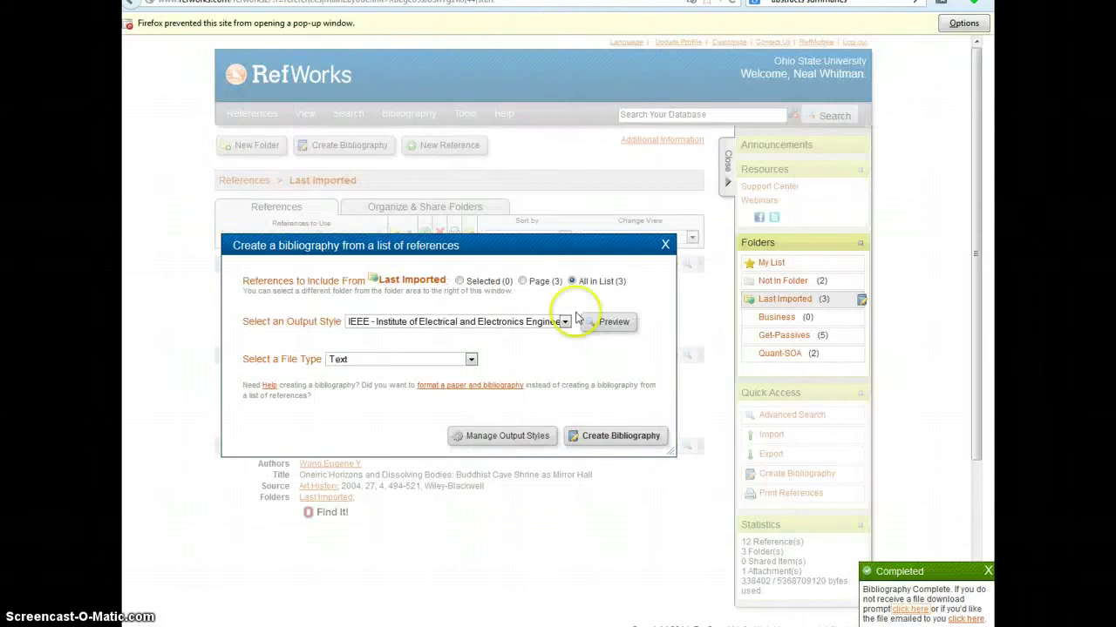
click(664, 247)
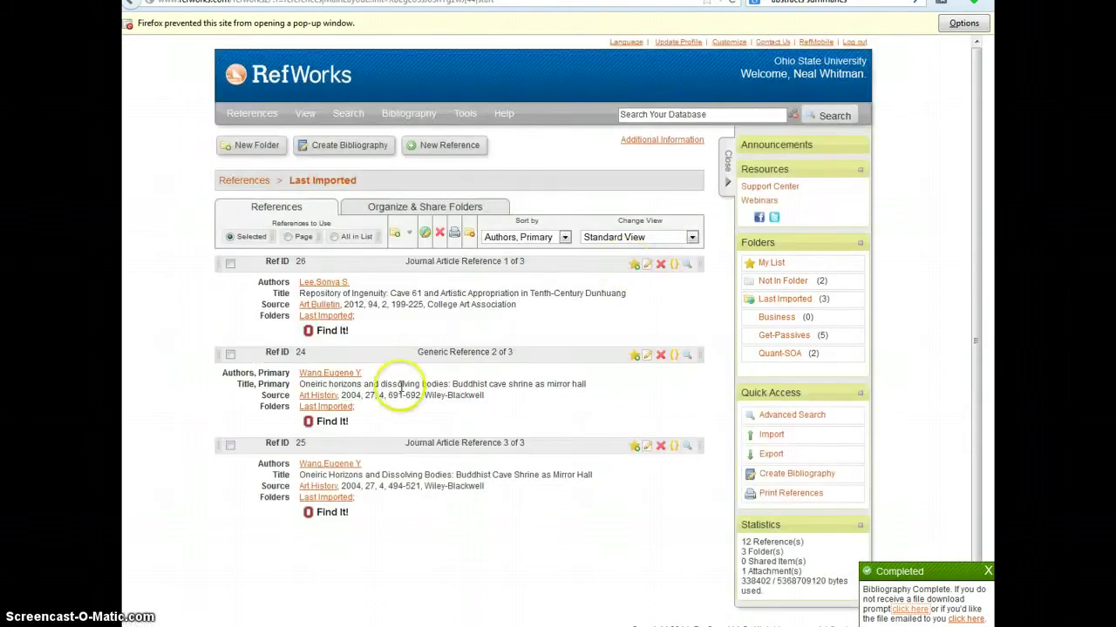
click(409, 213)
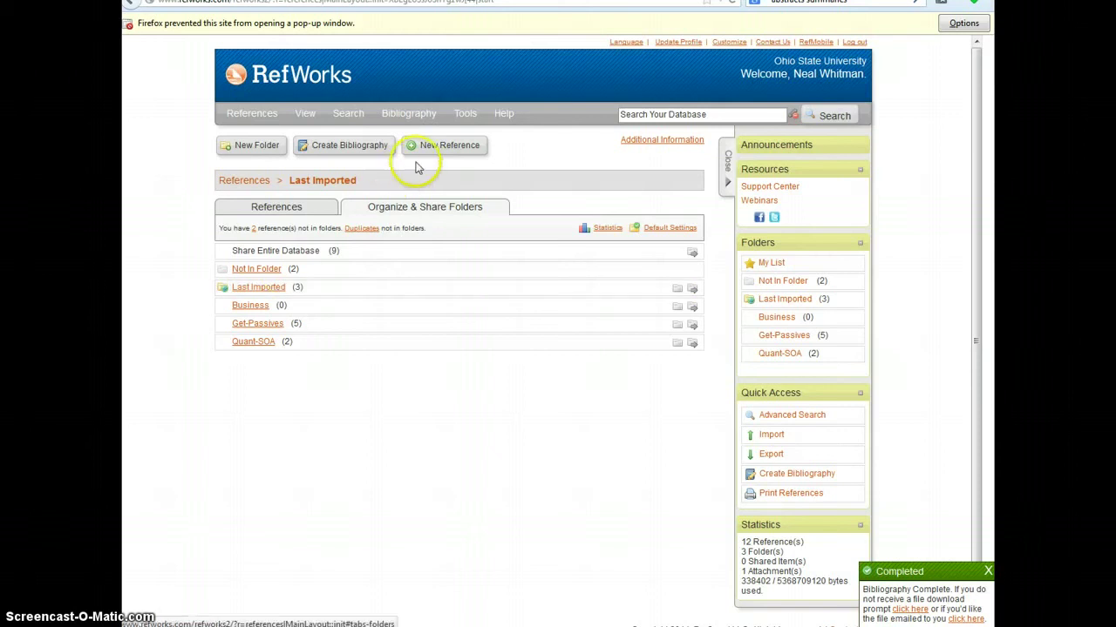
Step: Look over the blank new-reference form's fields for a journal article in the Language style and close it without saving
click(440, 154)
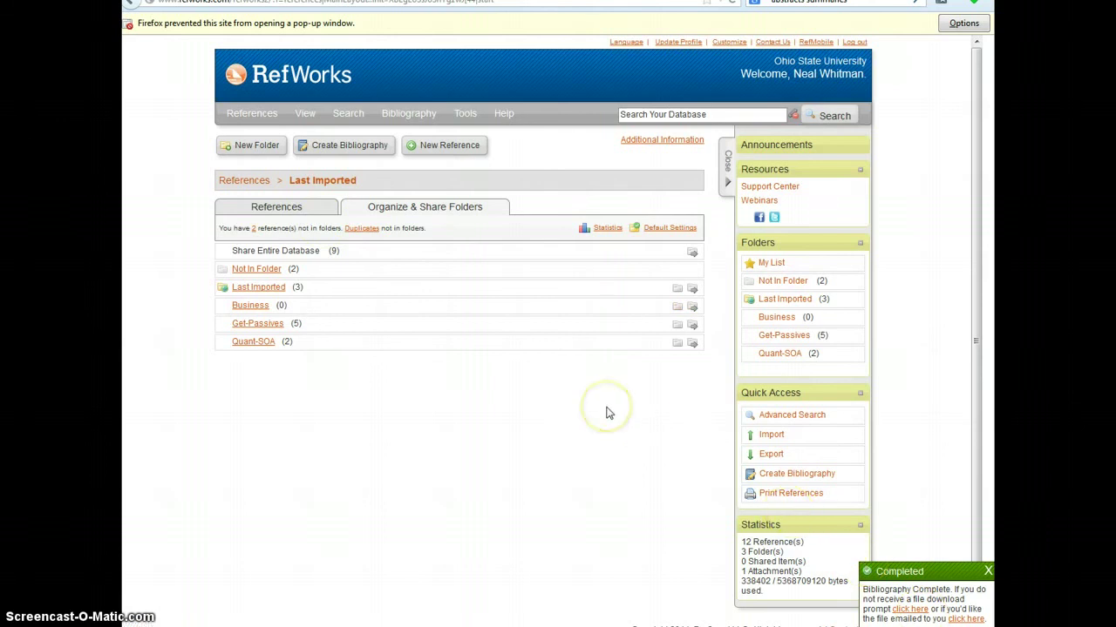
click(450, 147)
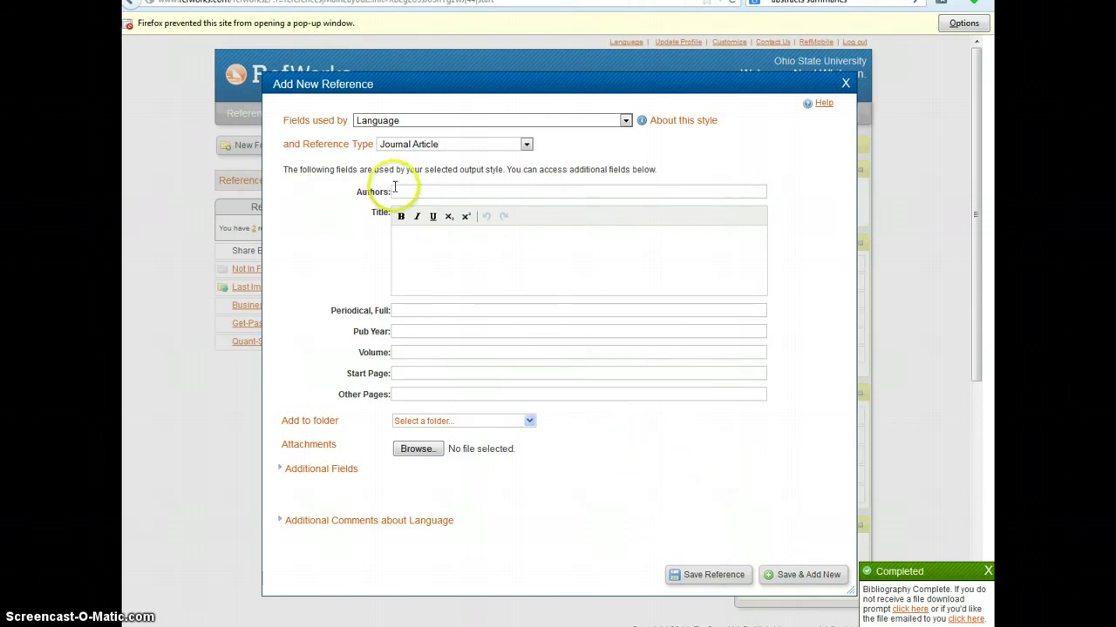
click(417, 250)
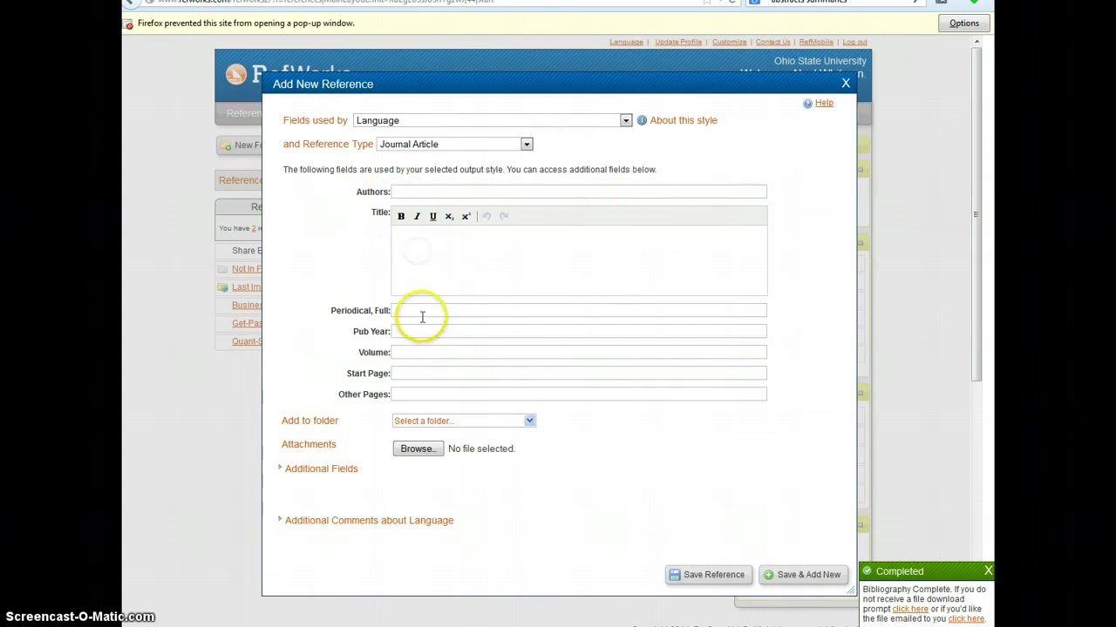
click(421, 313)
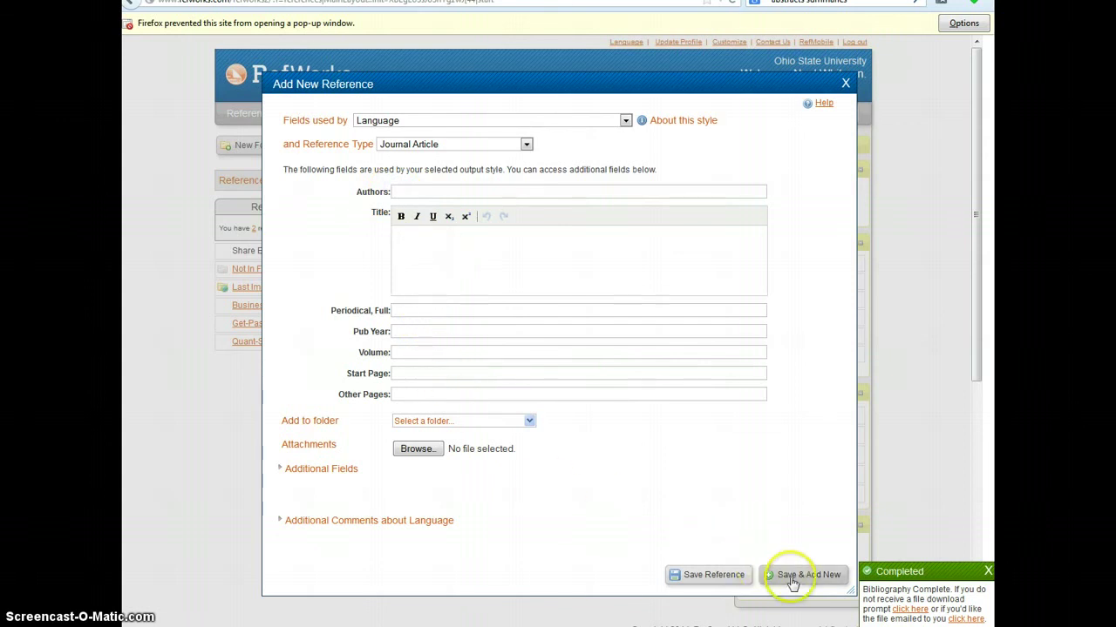
click(844, 83)
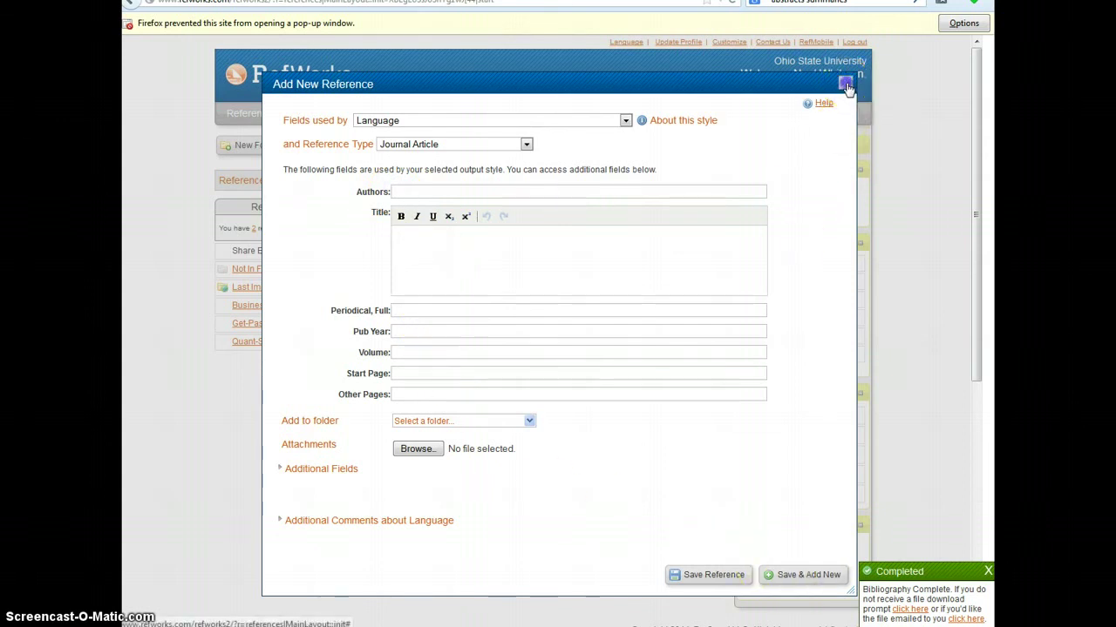